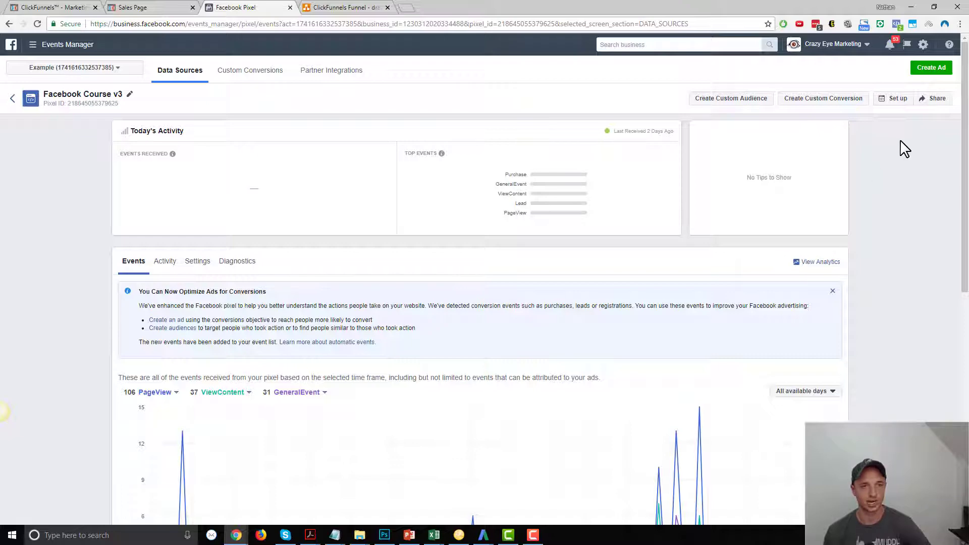
- Open the manual installation instructions for the Facebook Course v3 pixel and copy its full base code
click(895, 101)
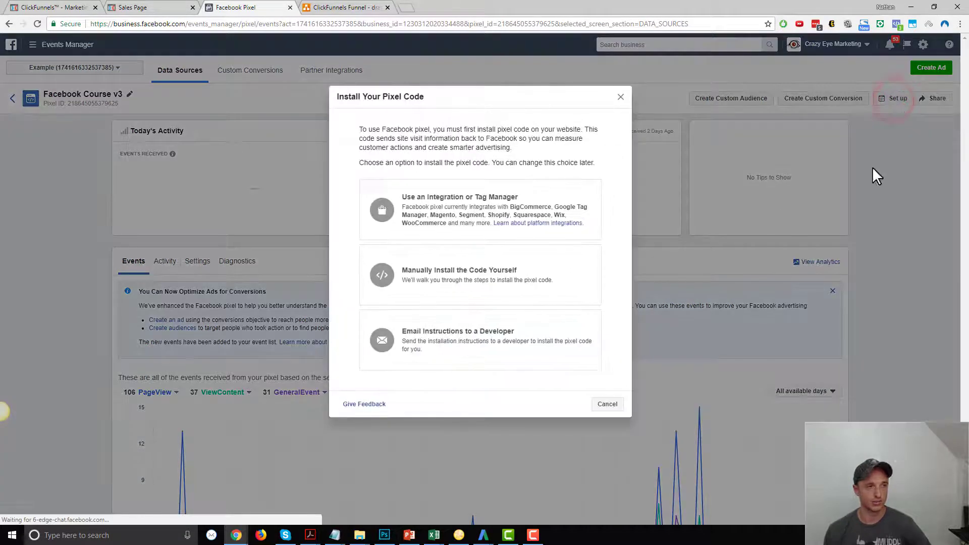
click(457, 286)
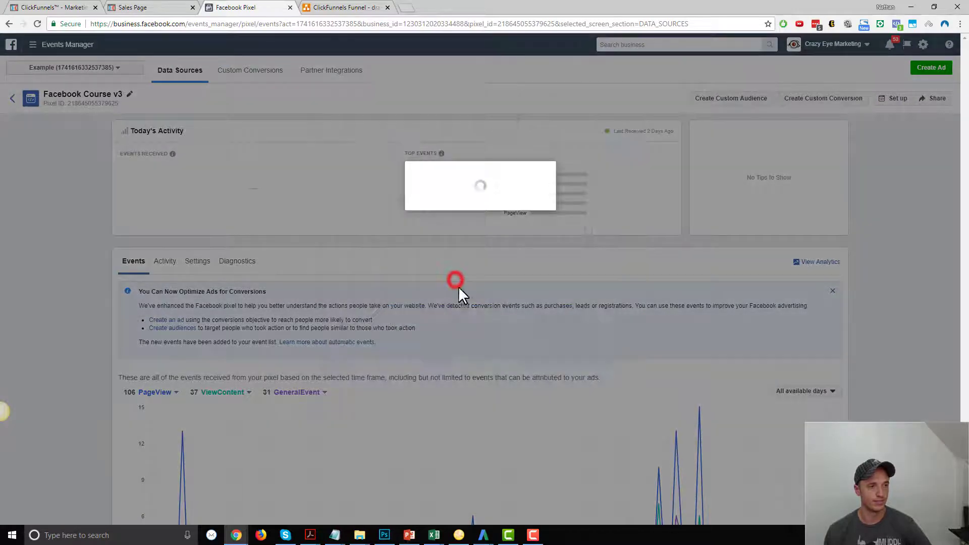
scroll(475, 255, down, 3)
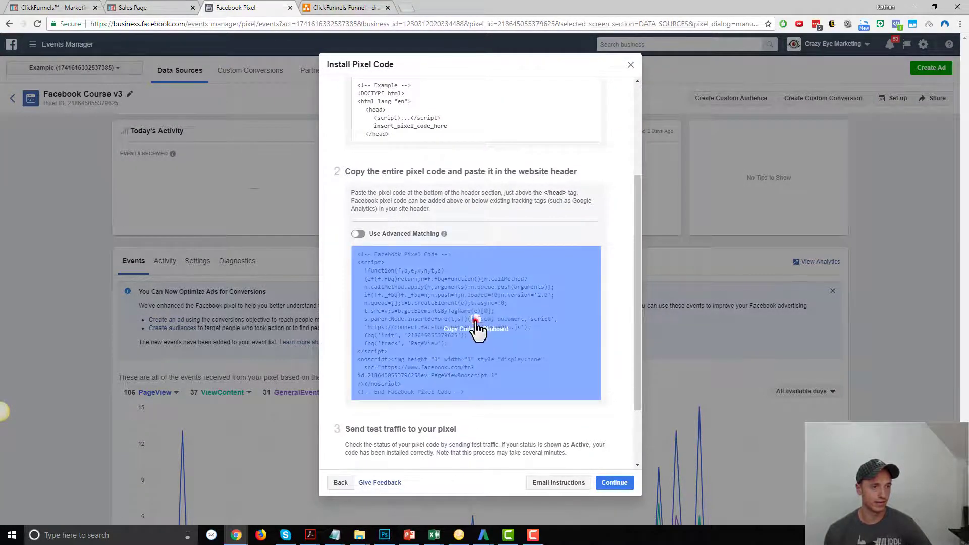
click(473, 334)
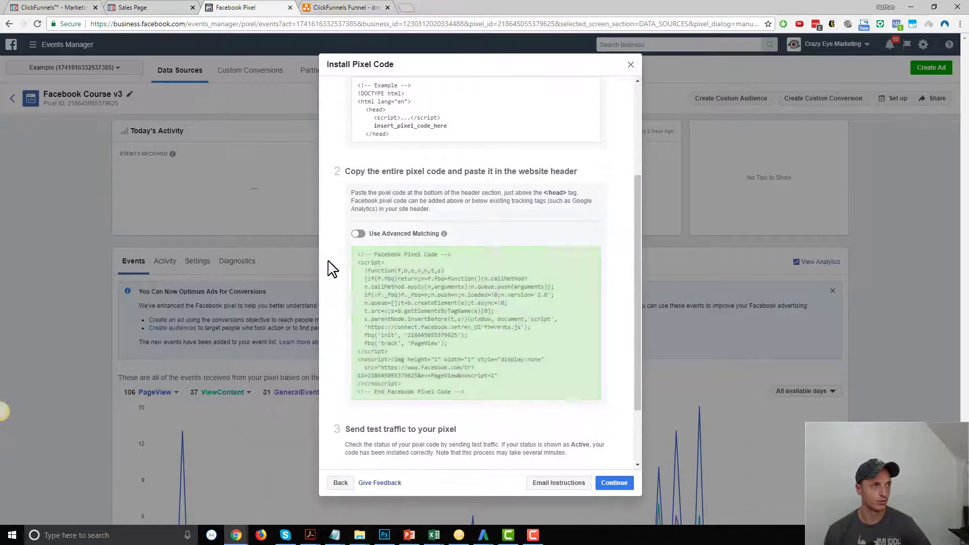
- Switch to ClickFunnels and paste the Facebook pixel code into the funnel settings' head tracking code, enlarging the field to show it all
click(126, 6)
click(70, 8)
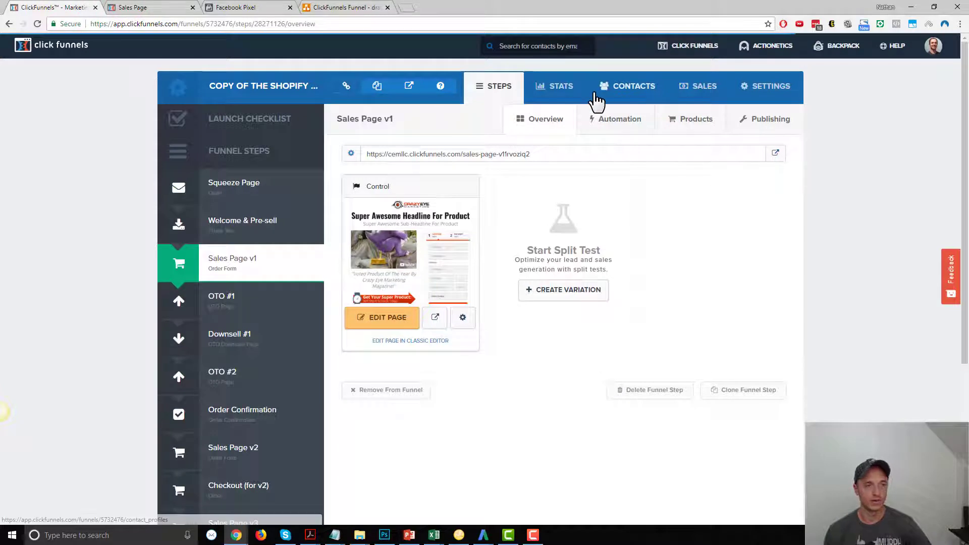
click(779, 95)
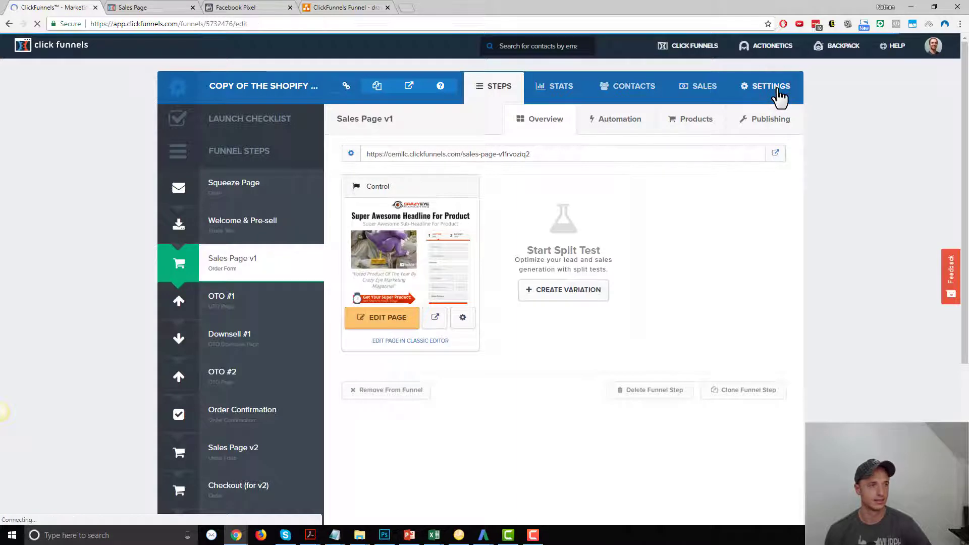
scroll(574, 197, down, 4)
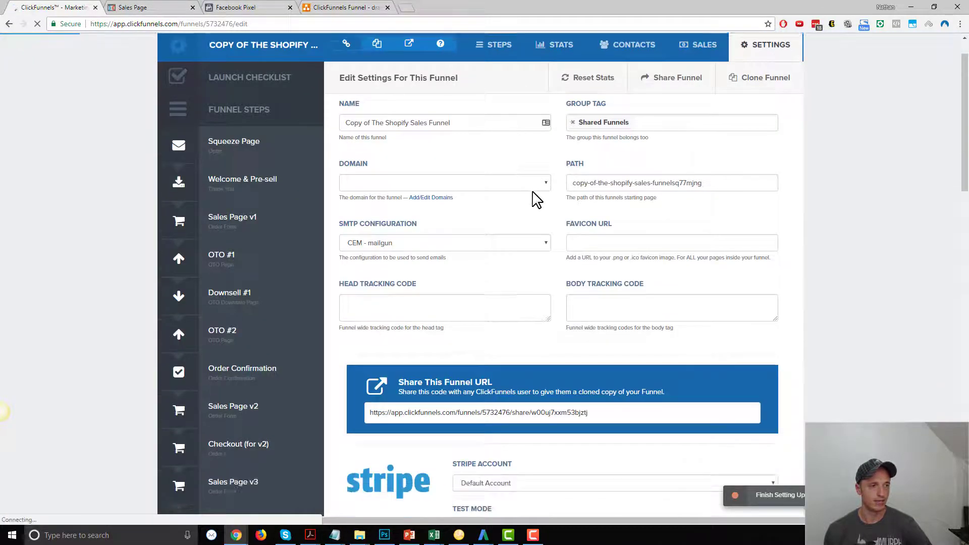
scroll(368, 166, up, 1)
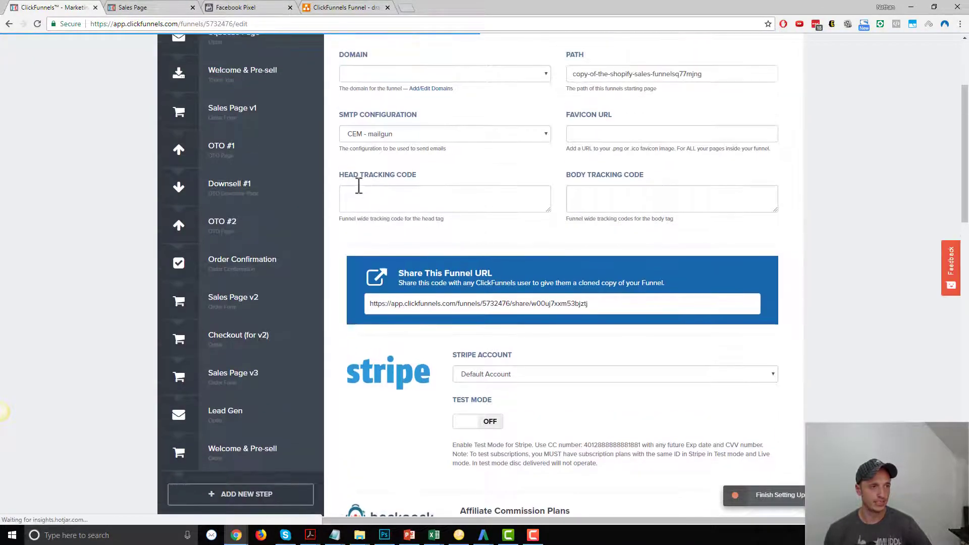
click(411, 188)
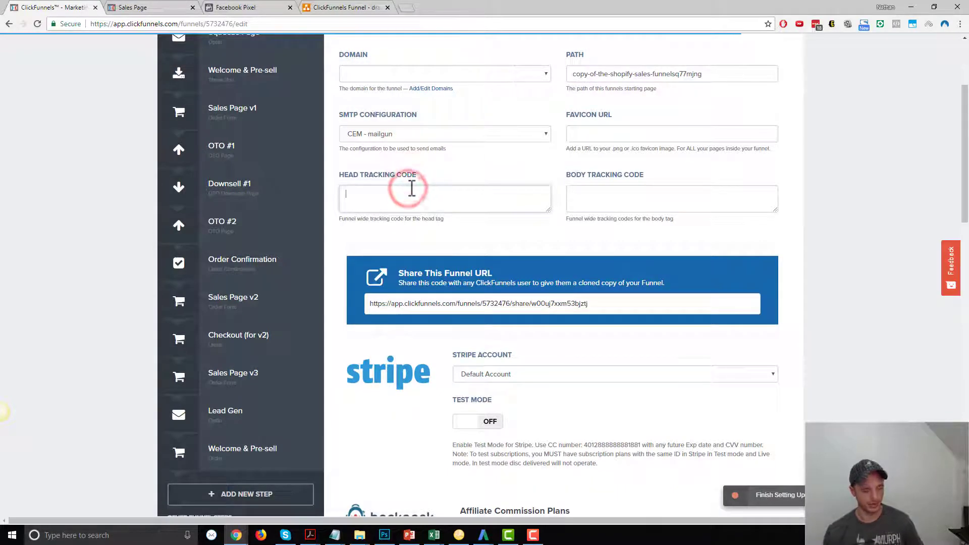
key(ctrl+v)
drag(547, 211, 589, 443)
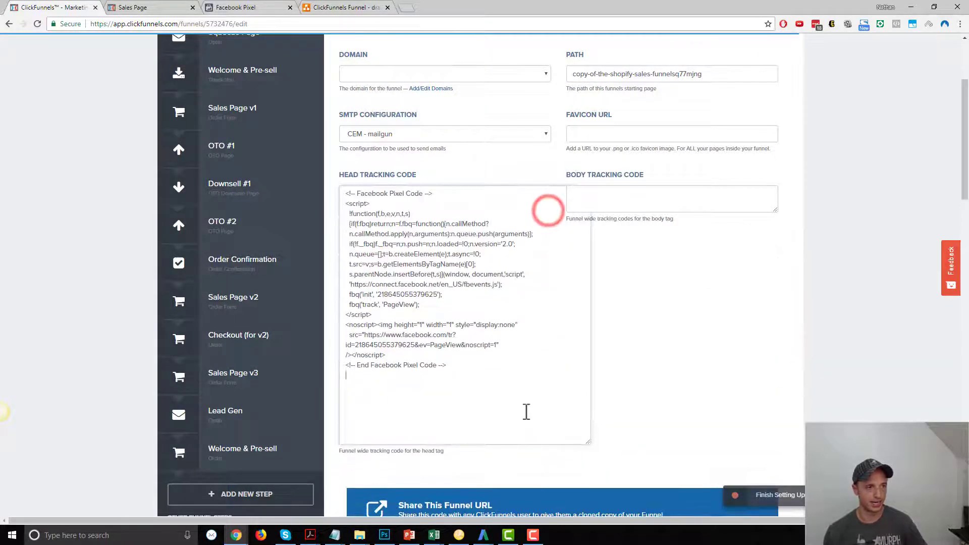
- Examine the pasted pixel code in the head tracking code field of the funnel-wide settings
click(495, 364)
key(ctrl+a)
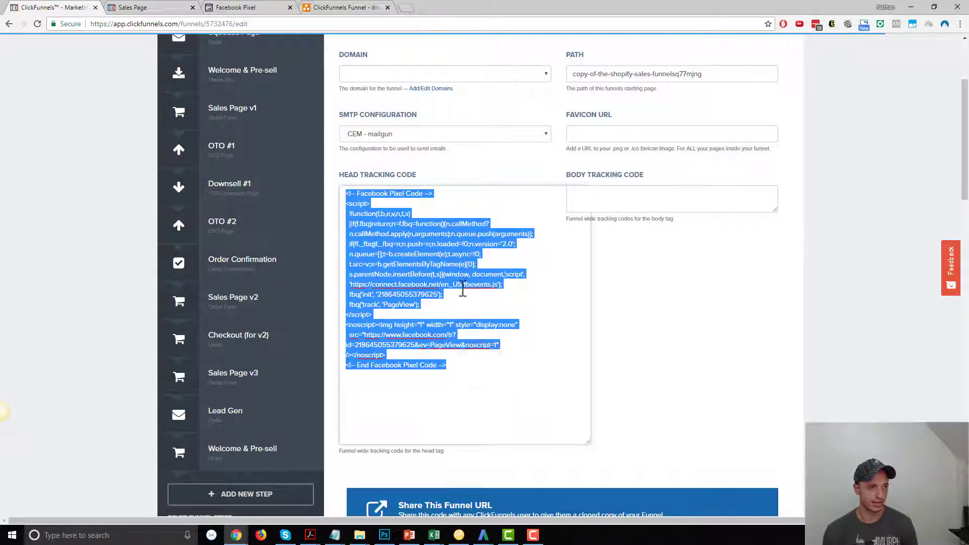
scroll(512, 353, up, 3)
scroll(352, 335, down, 1)
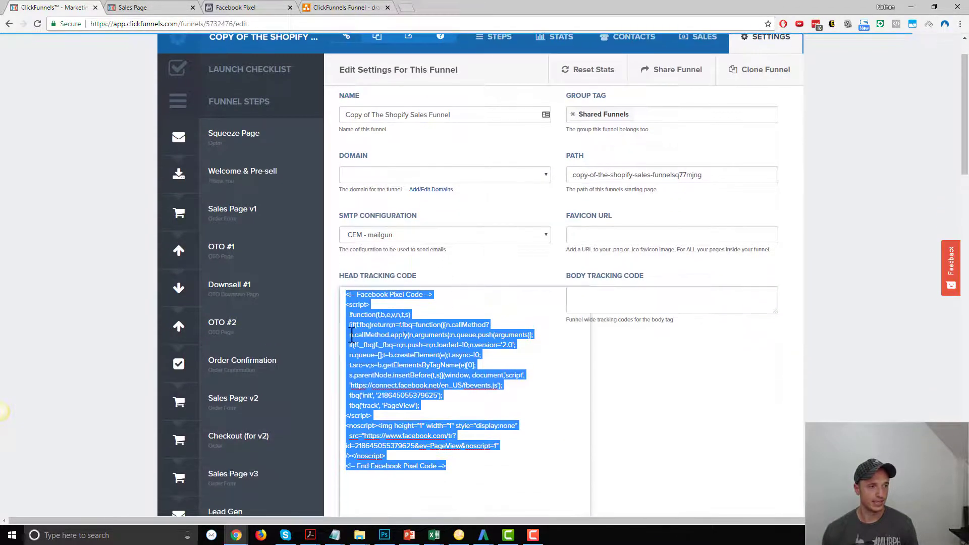
scroll(520, 273, up, 1)
scroll(496, 286, down, 2)
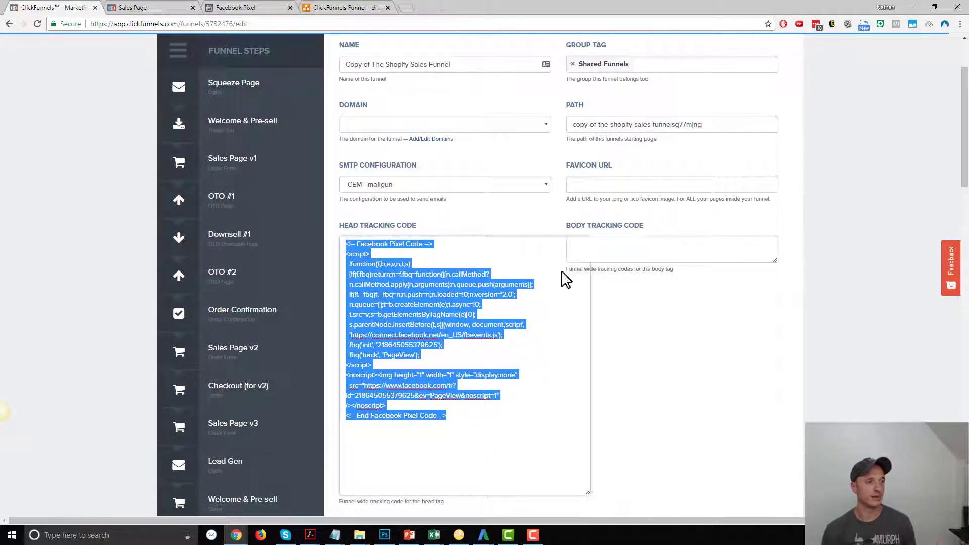
click(475, 420)
key(ctrl+a)
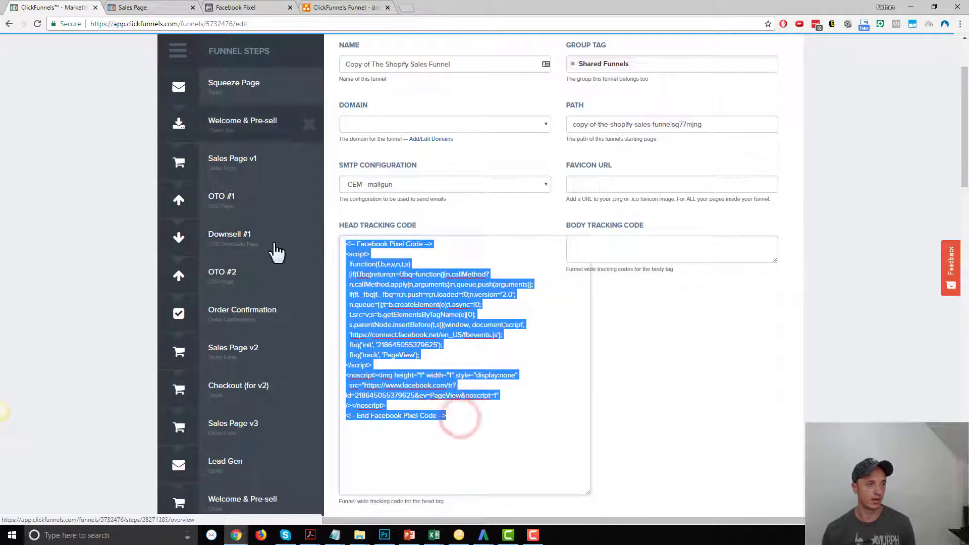
right_click(551, 389)
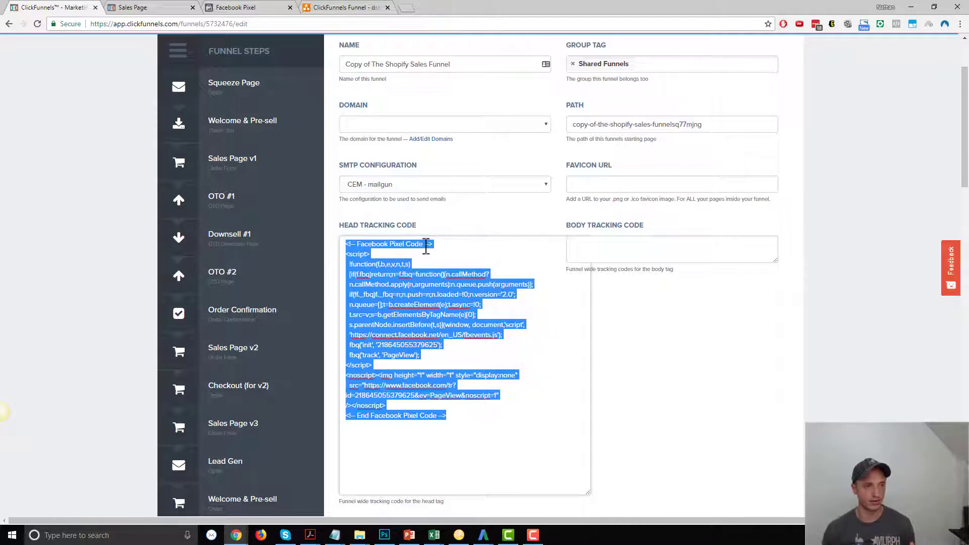
- Save the funnel settings with the head tracking code
scroll(467, 282, up, 2)
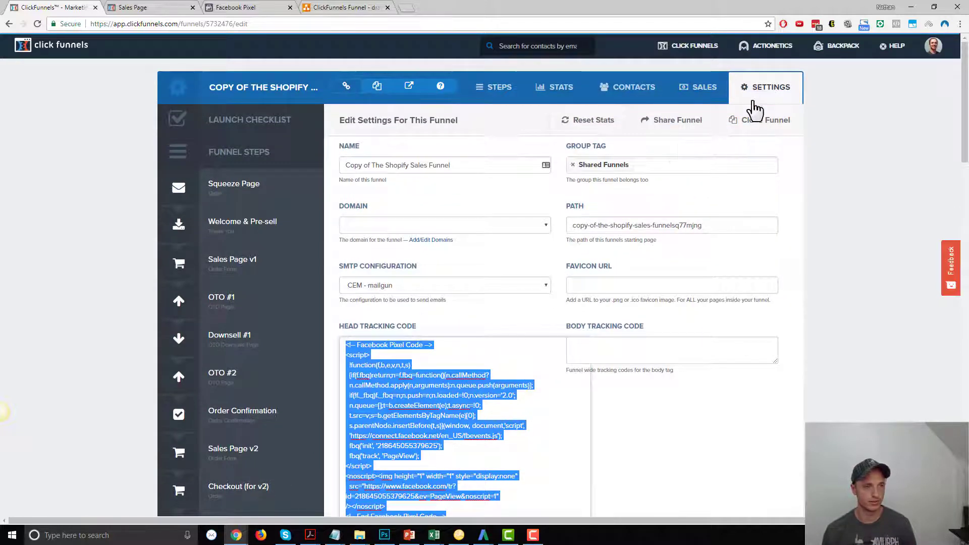
scroll(484, 386, down, 8)
scroll(699, 212, down, 15)
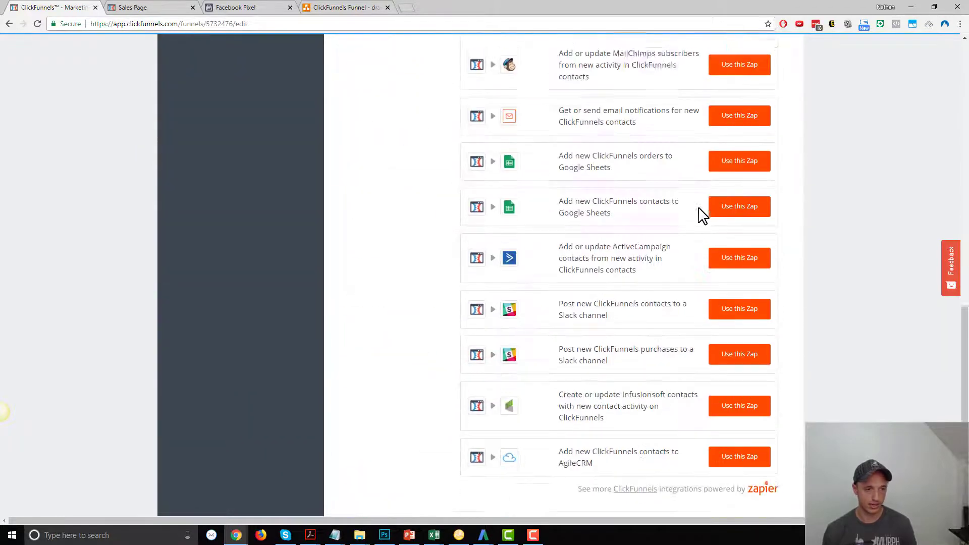
click(755, 435)
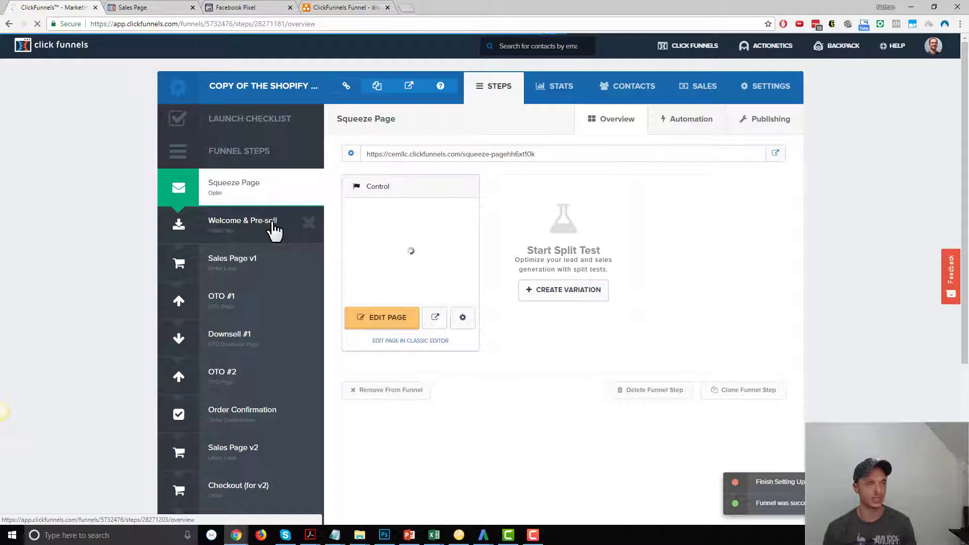
- Switch back to the Facebook pixel setup and continue to the list of events to track
click(243, 7)
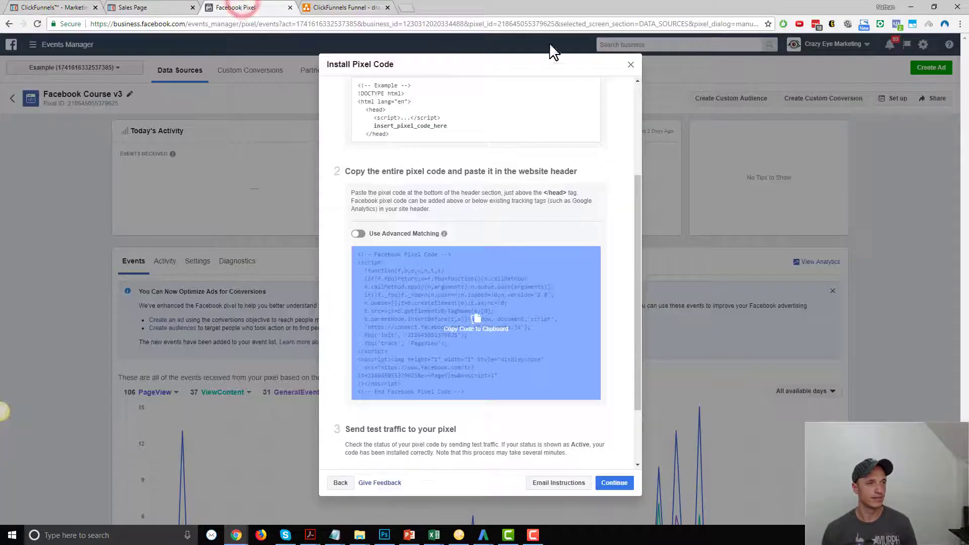
scroll(605, 353, down, 2)
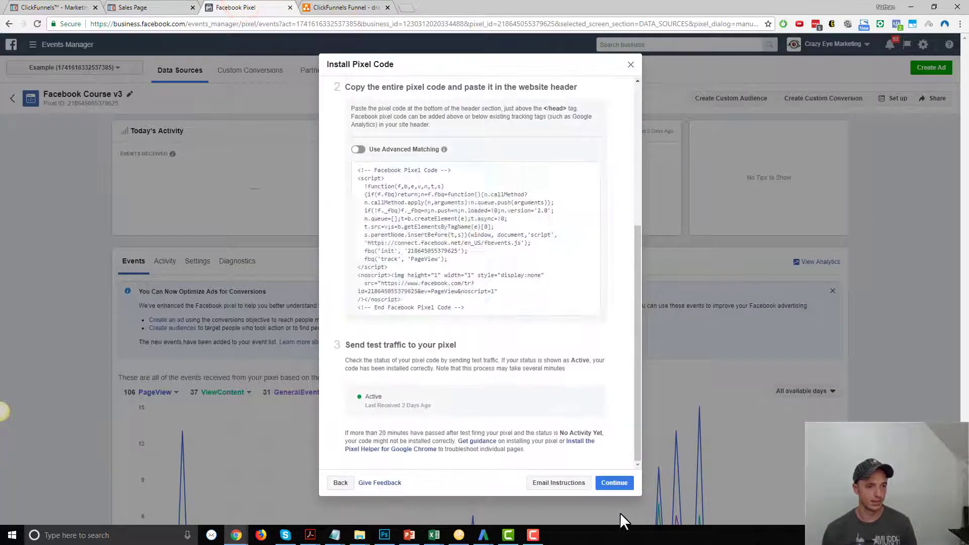
click(616, 484)
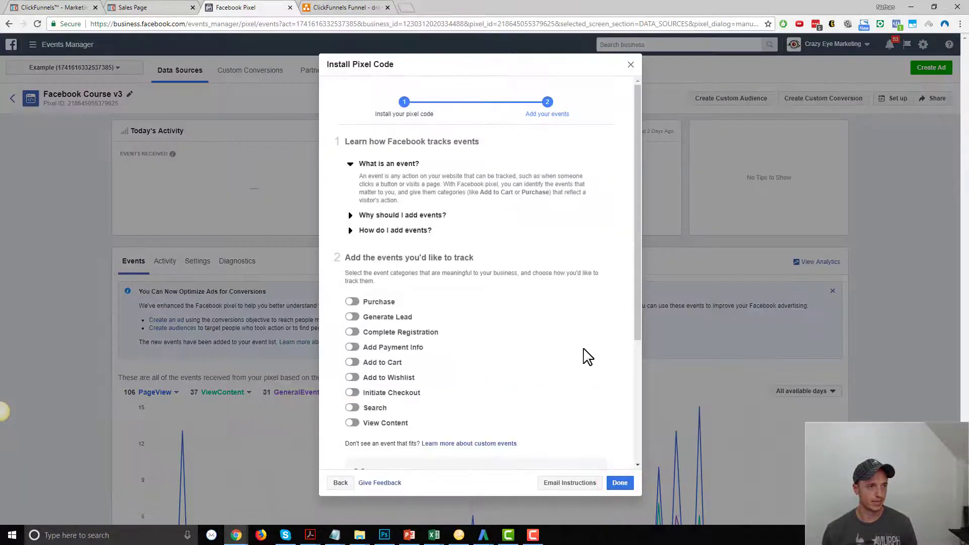
scroll(444, 217, down, 2)
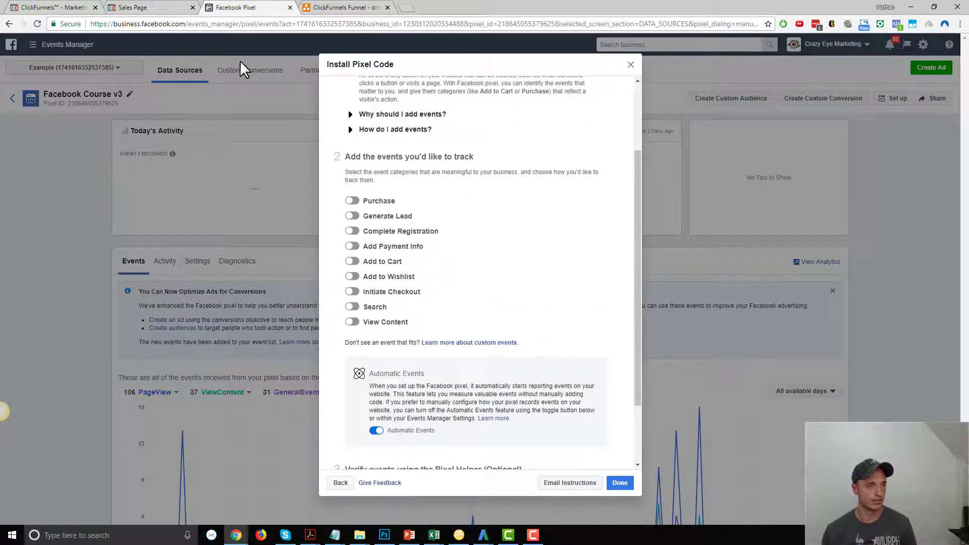
- Compare the event placements in the draw.io funnel diagram with Facebook's list of trackable events
click(350, 7)
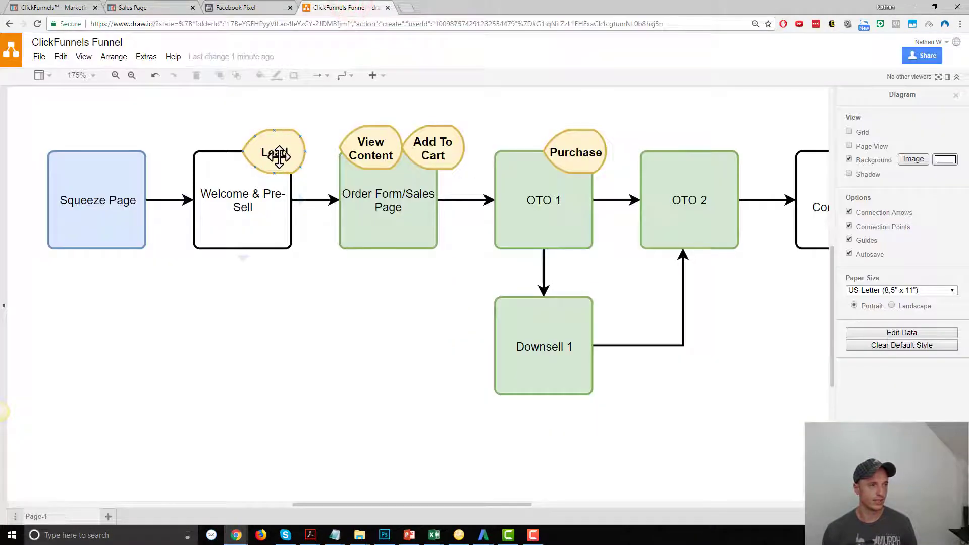
click(263, 8)
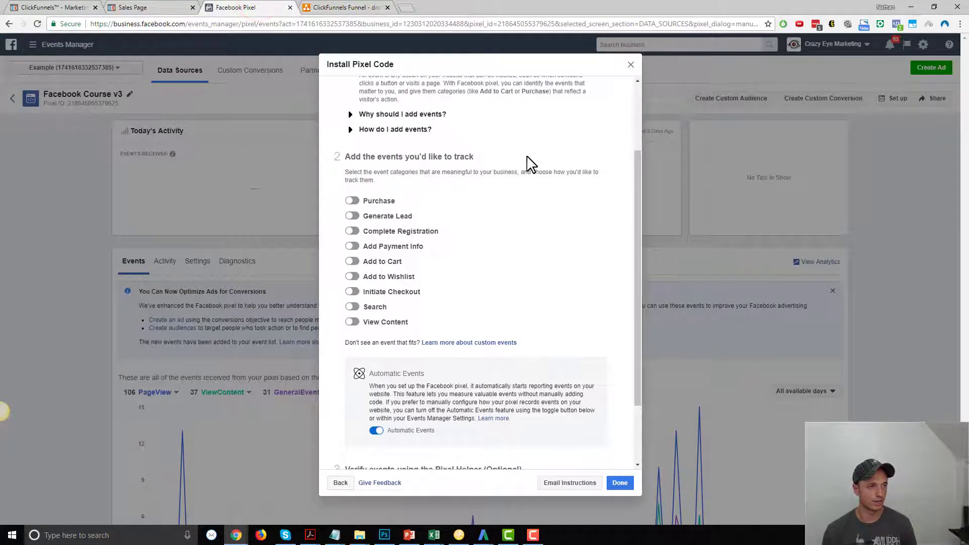
click(318, 6)
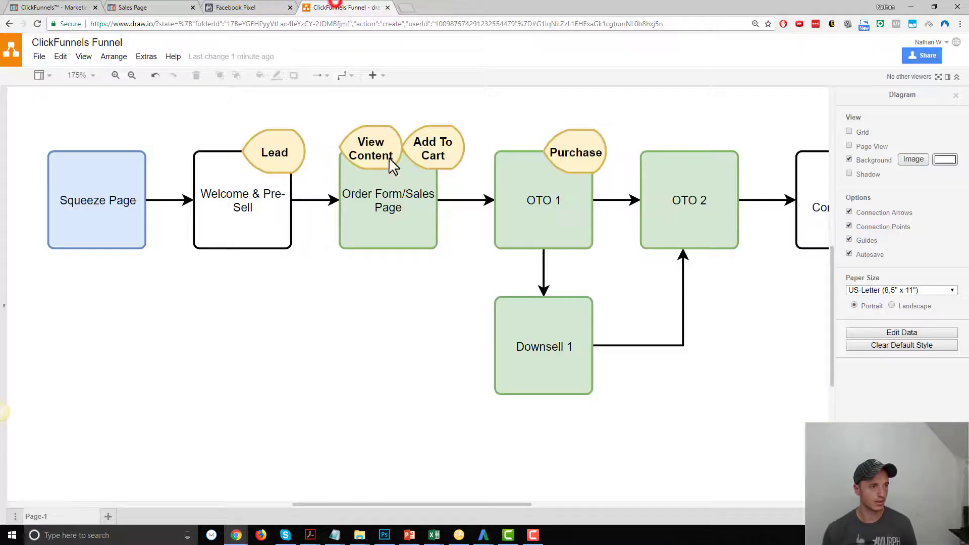
- Enable the Generate Lead event in the Facebook pixel setup and copy its page-load event code
click(253, 7)
click(351, 217)
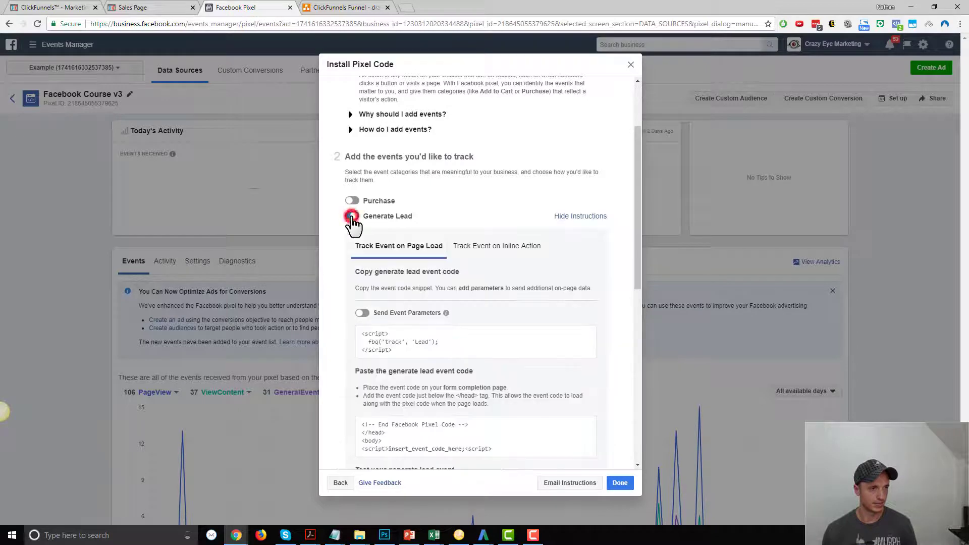
scroll(353, 224, down, 1)
mouse_move(427, 303)
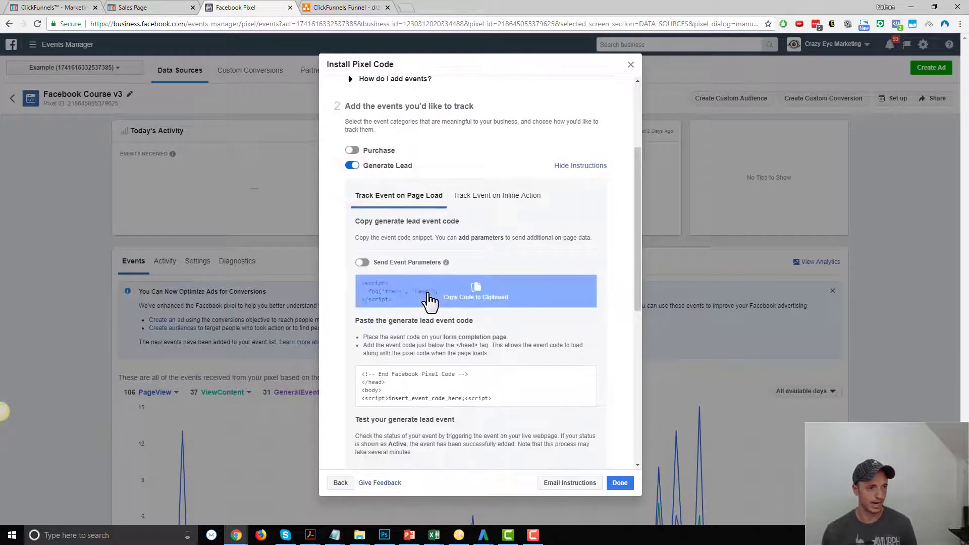
click(472, 295)
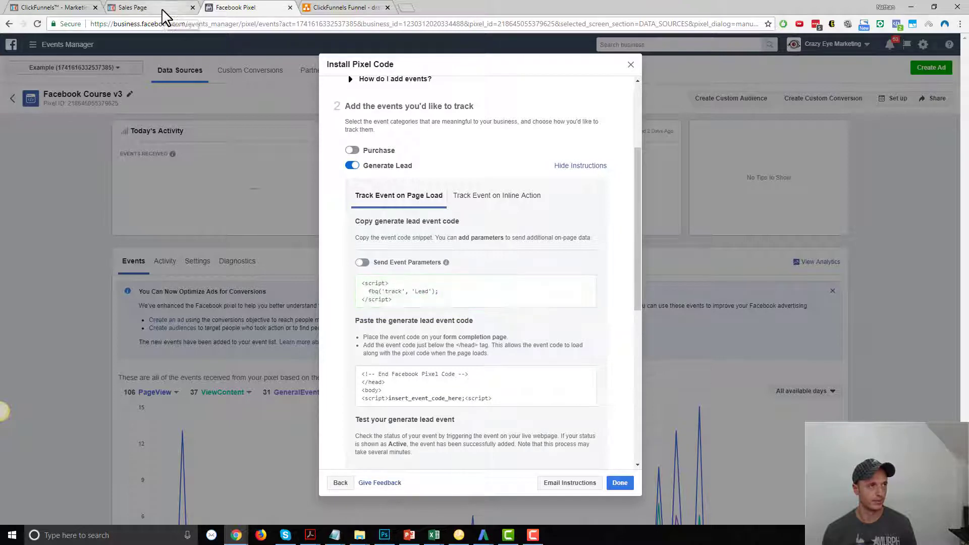
- Close the Sales Page tab, switch to ClickFunnels and open the Welcome & Pre-sell page for editing
click(192, 8)
click(242, 7)
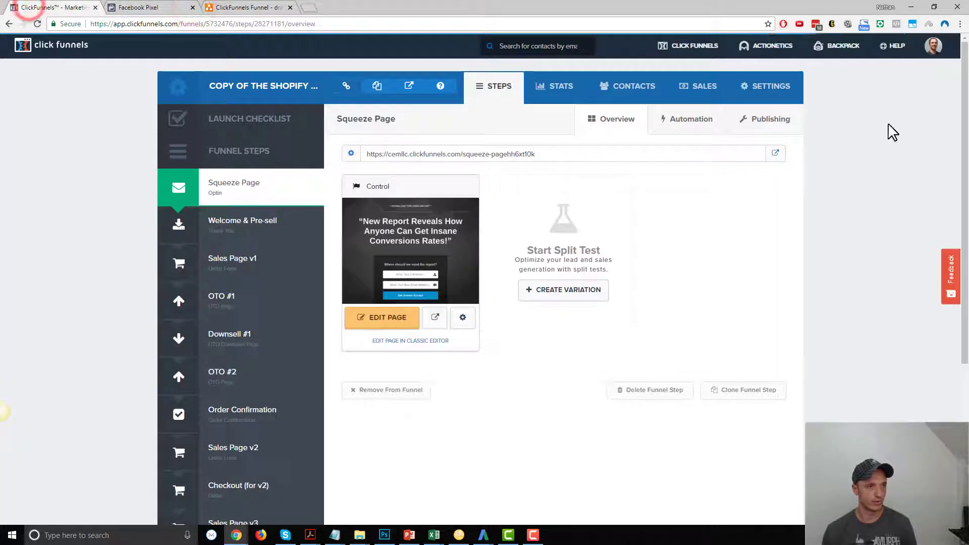
click(255, 228)
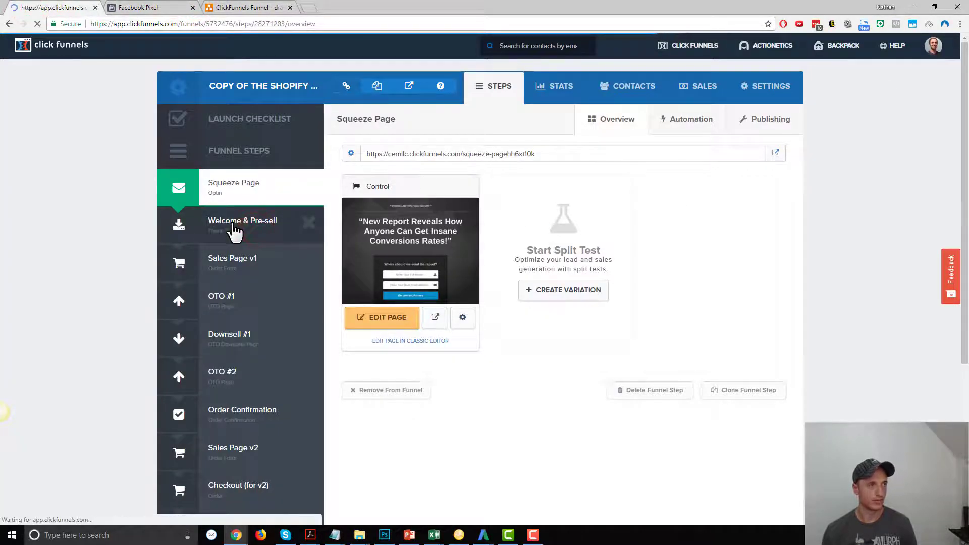
click(369, 323)
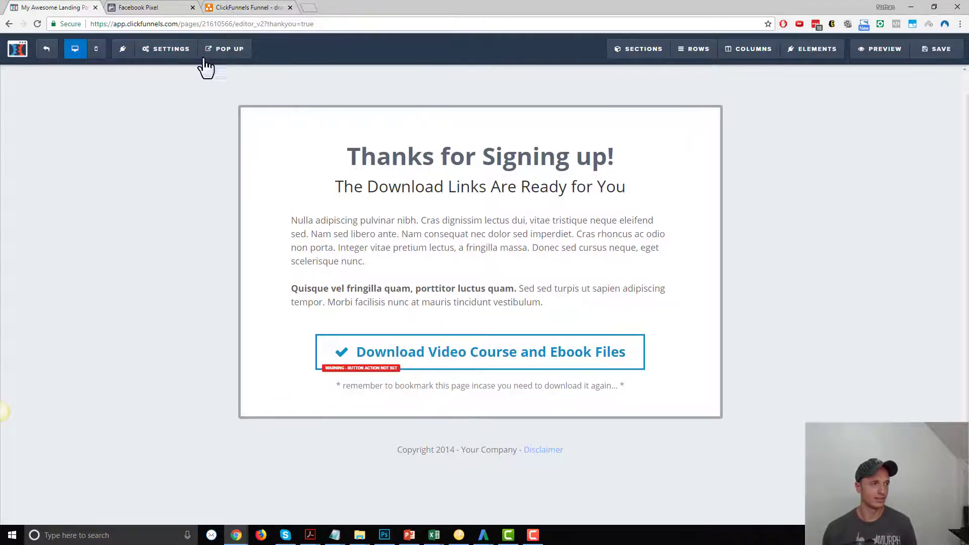
- Paste the Lead event script into the footer tracking code of the Welcome & Pre-sell page
click(159, 50)
click(158, 49)
click(158, 50)
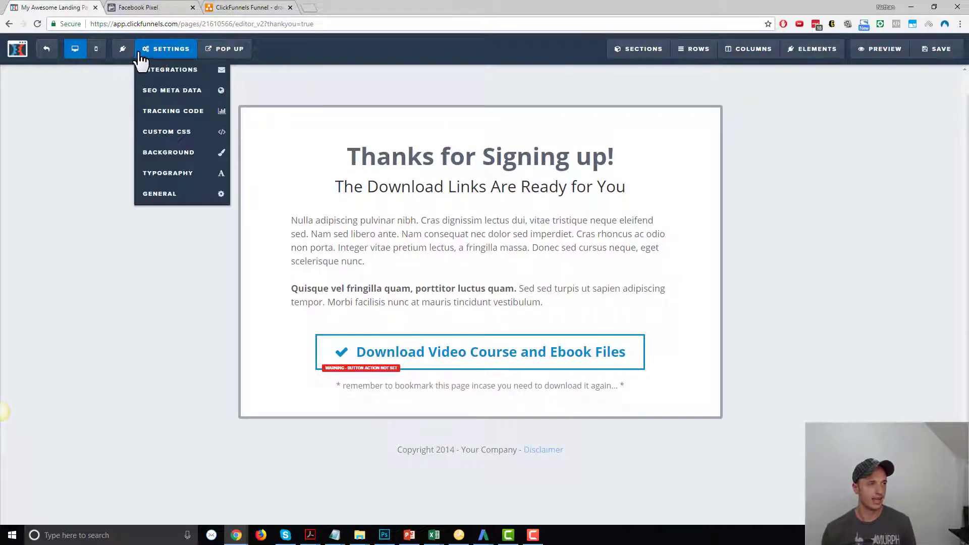
click(171, 112)
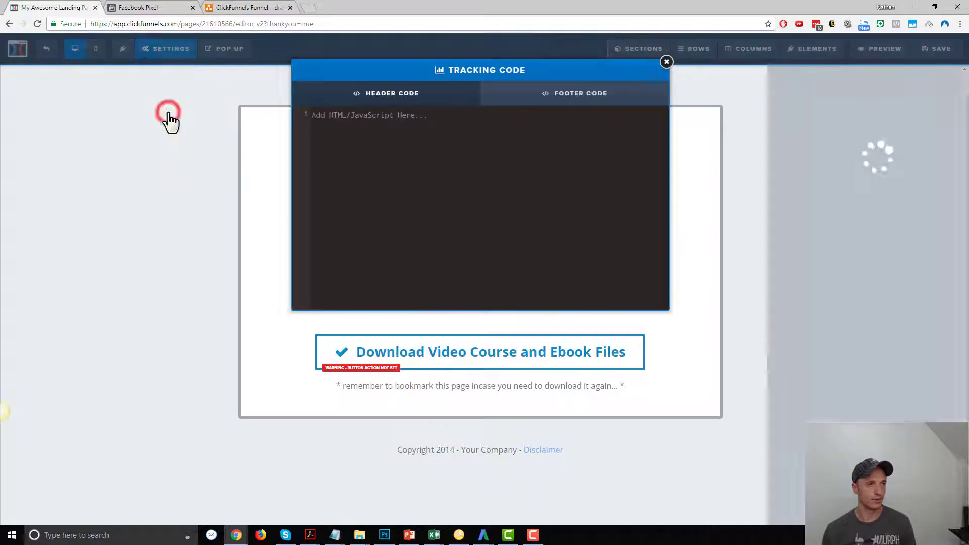
click(559, 99)
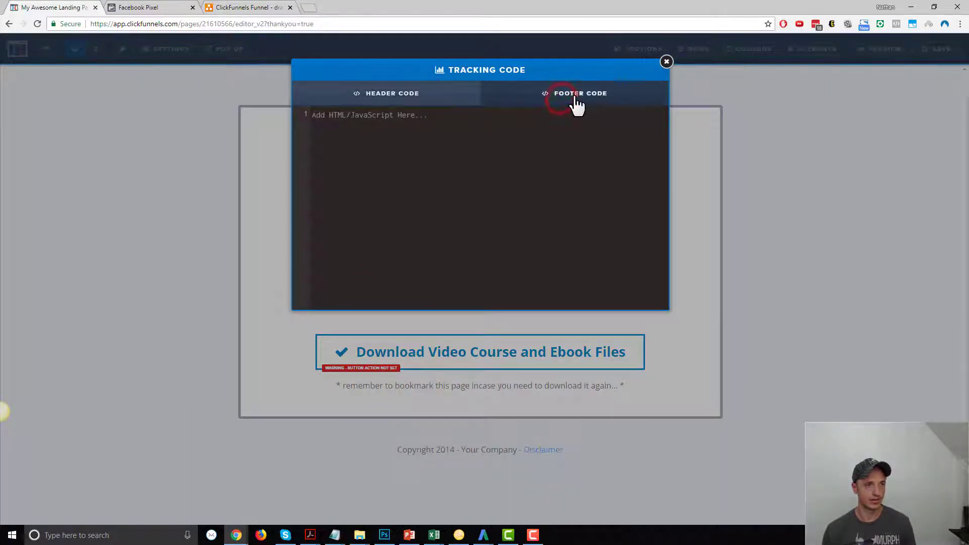
key(ctrl+v)
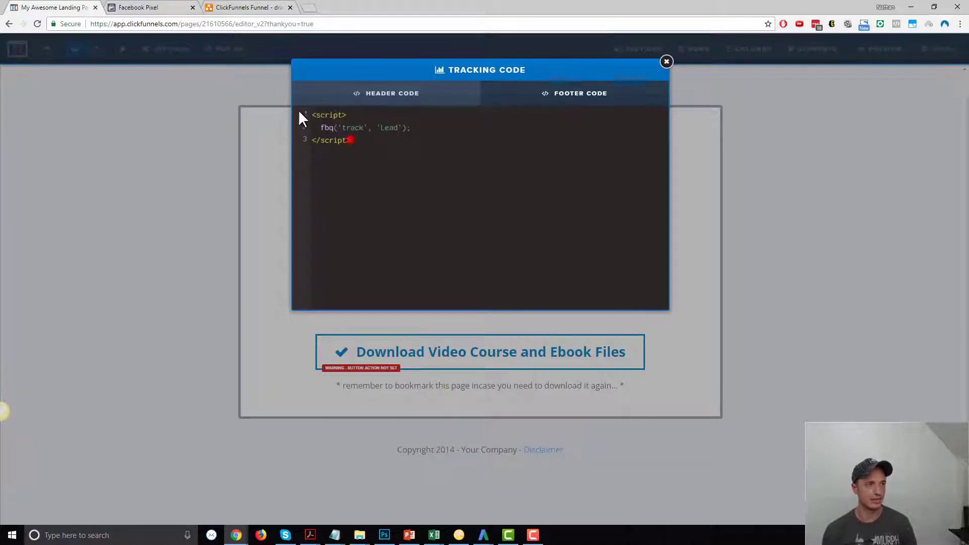
drag(350, 140, 299, 110)
drag(390, 165, 281, 106)
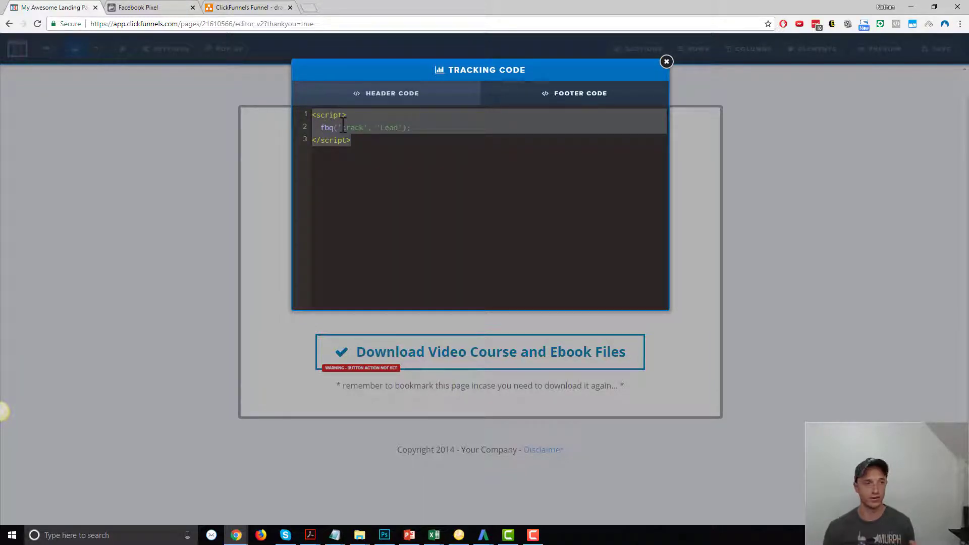
click(425, 166)
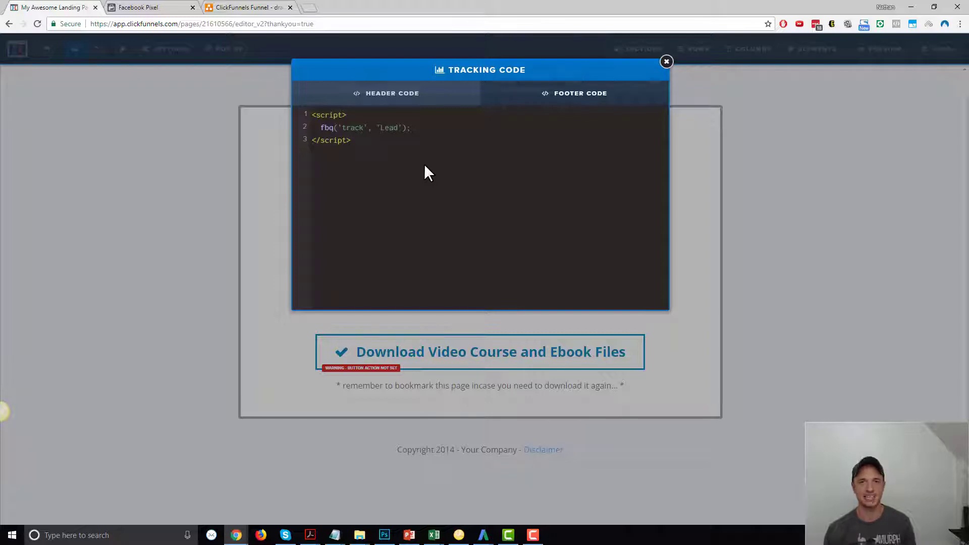
click(411, 143)
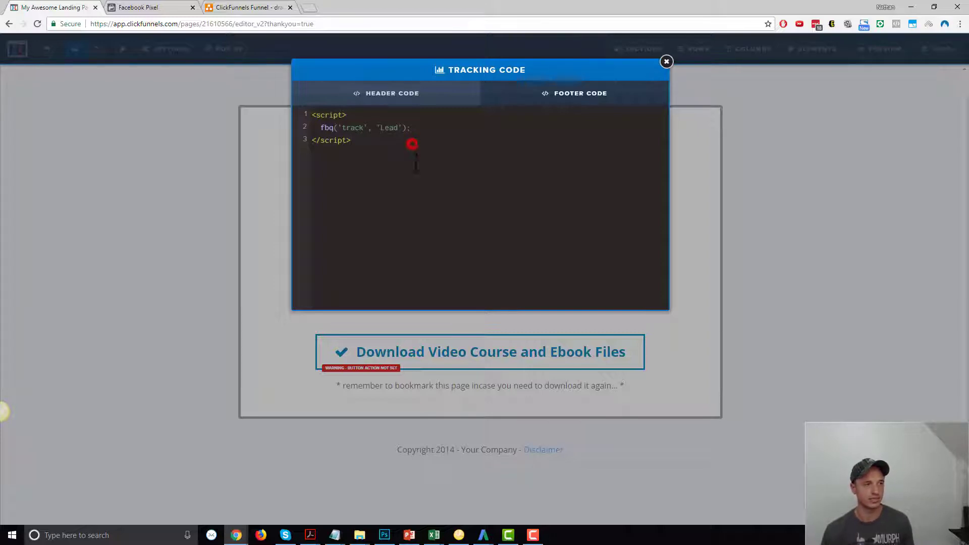
drag(412, 149, 274, 92)
drag(405, 145, 298, 120)
- Set the page's SEO title to "fdasfdsa", save the page and return to the funnel steps
click(666, 64)
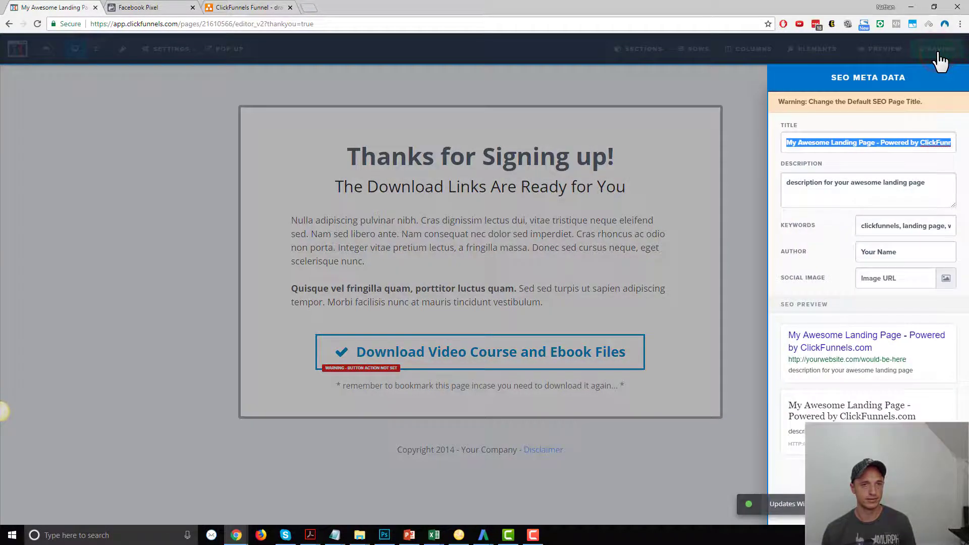
text(fdasfdsa)
click(737, 229)
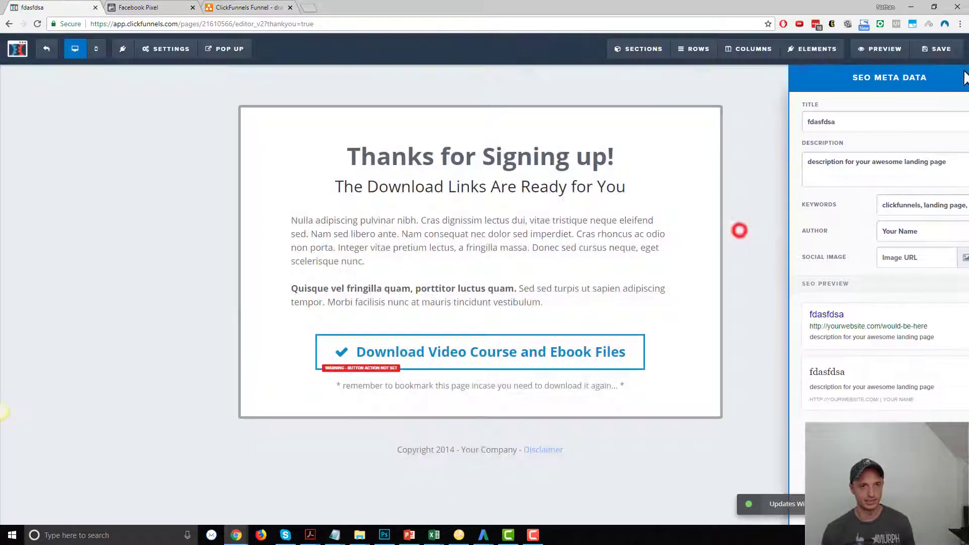
click(942, 52)
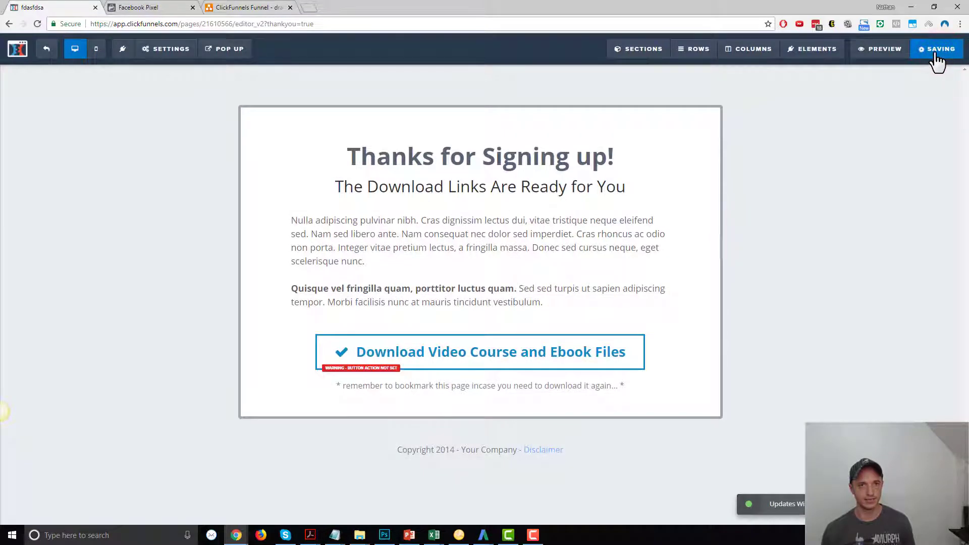
click(50, 49)
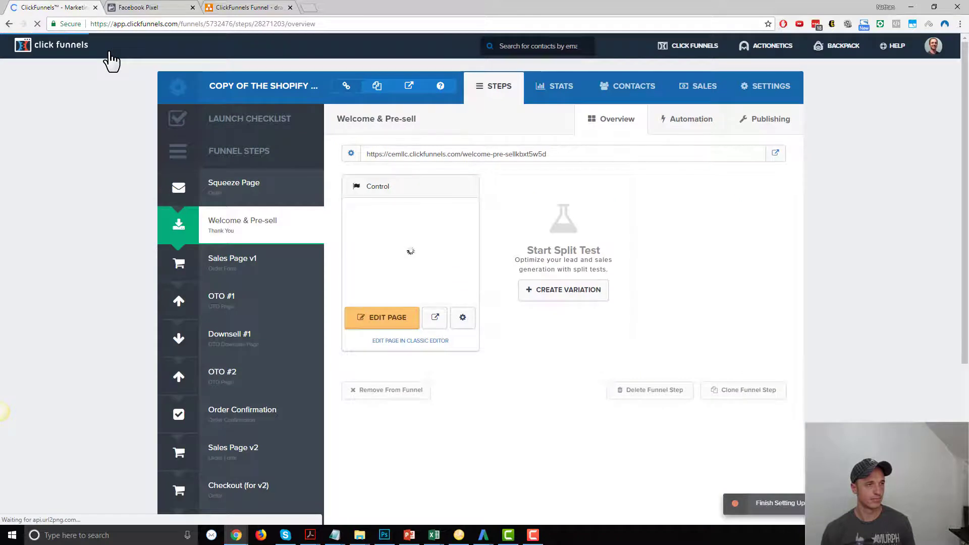
- Check the event planned for the Order Form/Sales Page in the draw.io diagram against the Facebook pixel setup
click(235, 7)
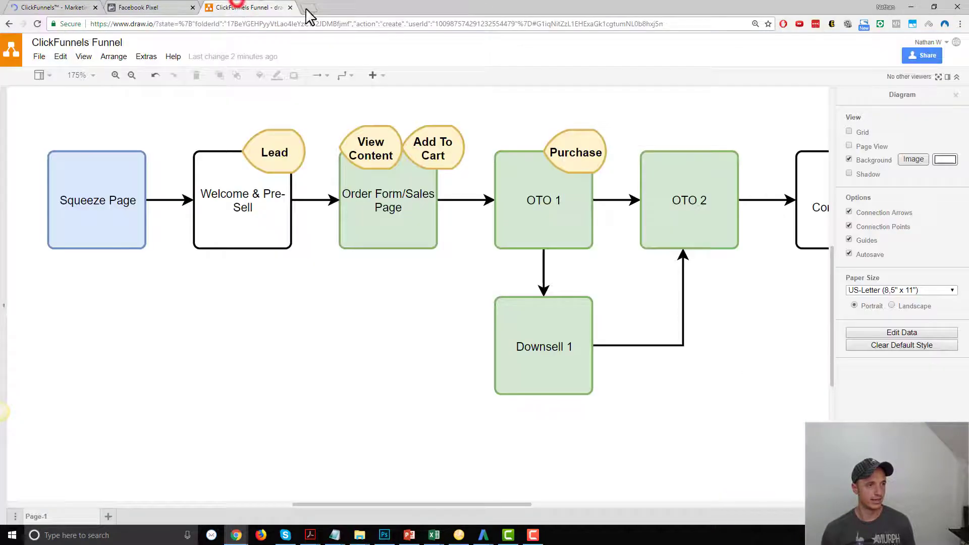
click(371, 149)
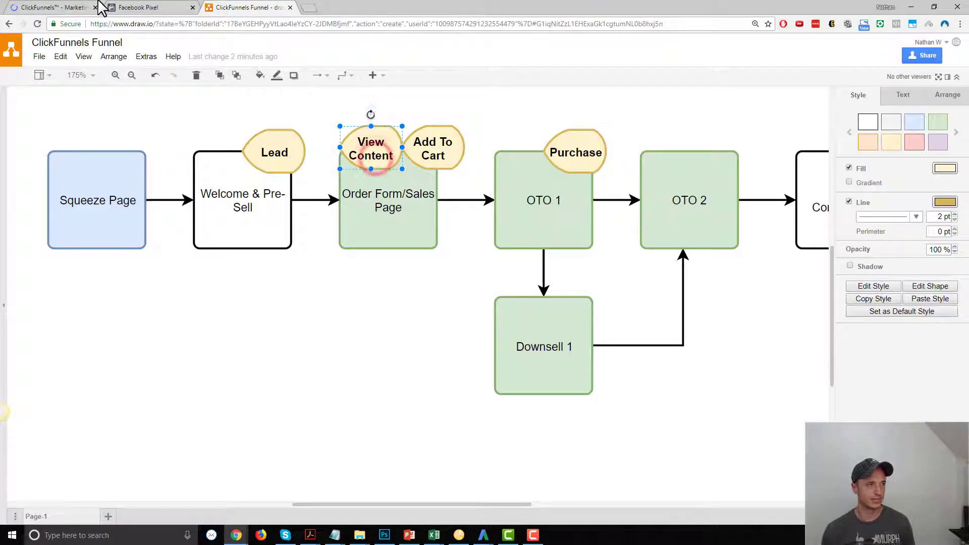
click(167, 9)
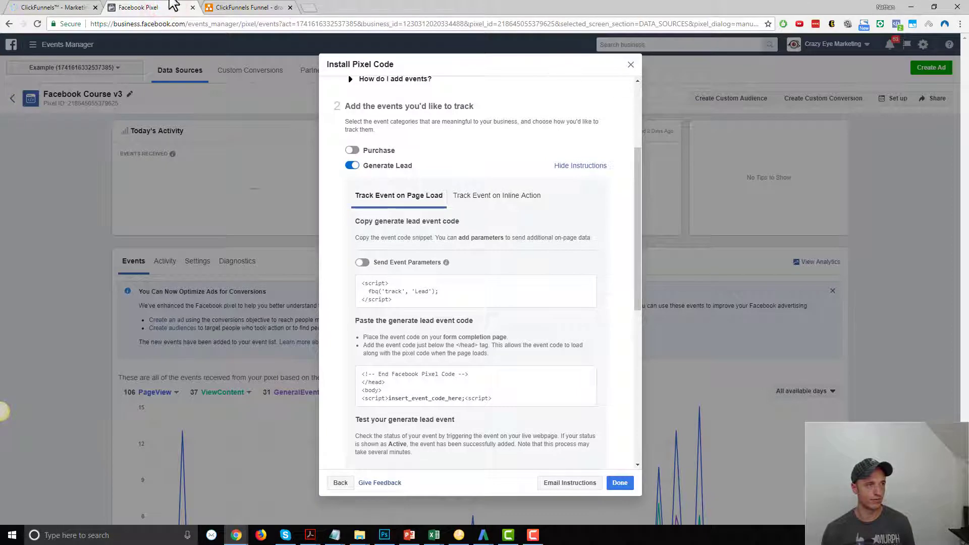
- Switch to ClickFunnels, open Sales Page v1 for editing and show its footer tracking code
click(55, 7)
click(206, 260)
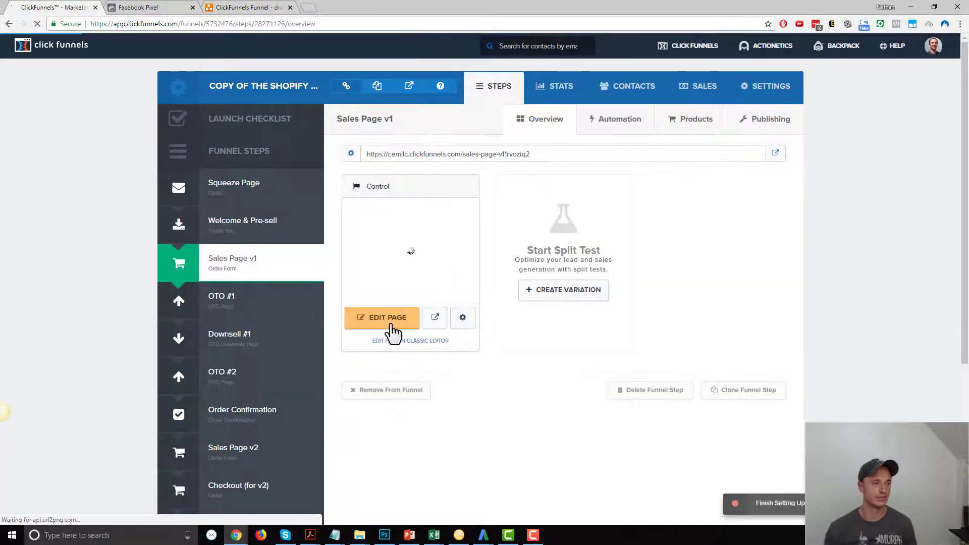
click(393, 332)
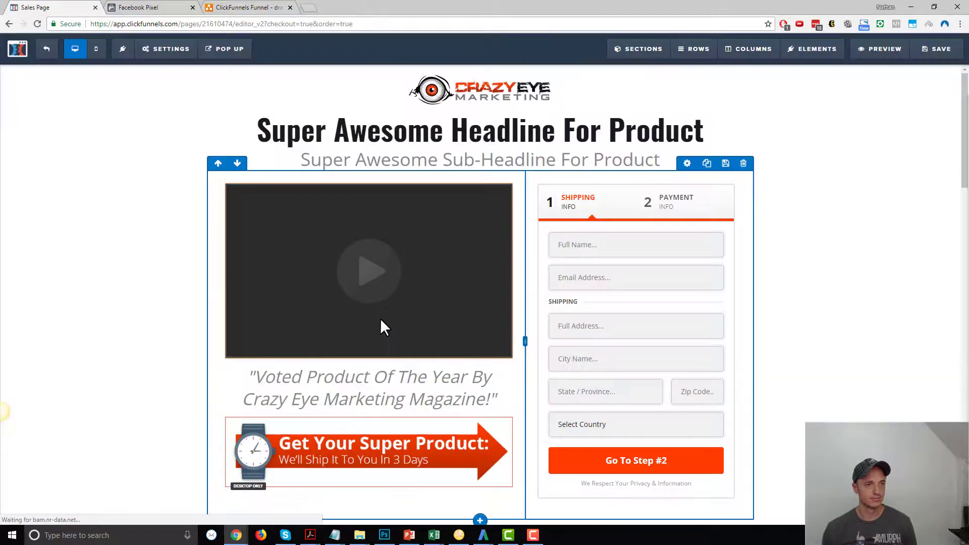
click(167, 54)
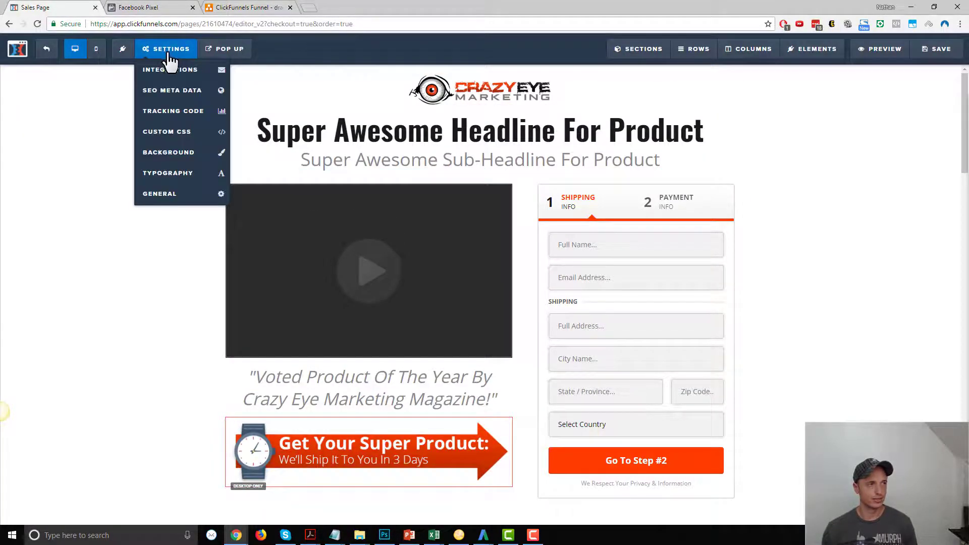
click(176, 115)
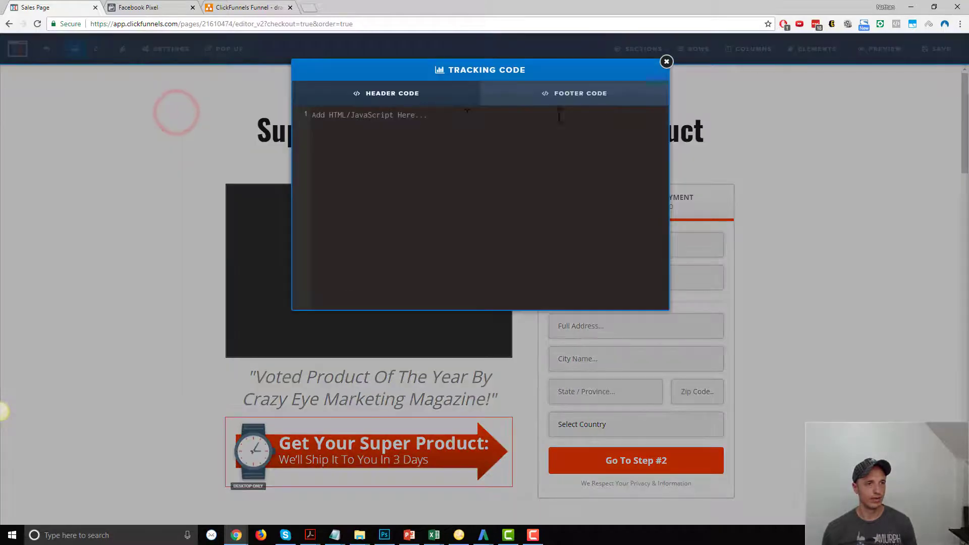
click(562, 95)
- In the Facebook pixel setup, disable Generate Lead, enable View Content and copy its page-load event code
click(132, 8)
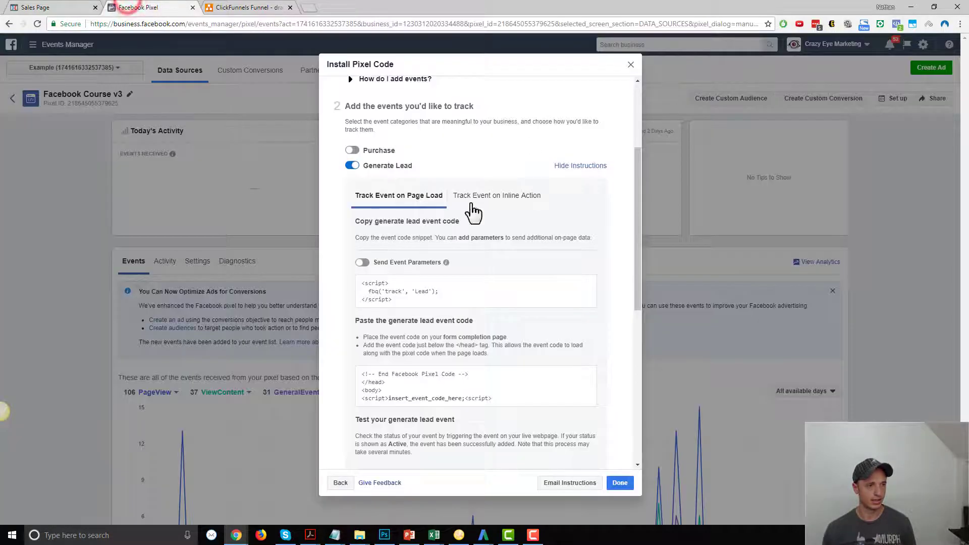
click(351, 165)
click(352, 272)
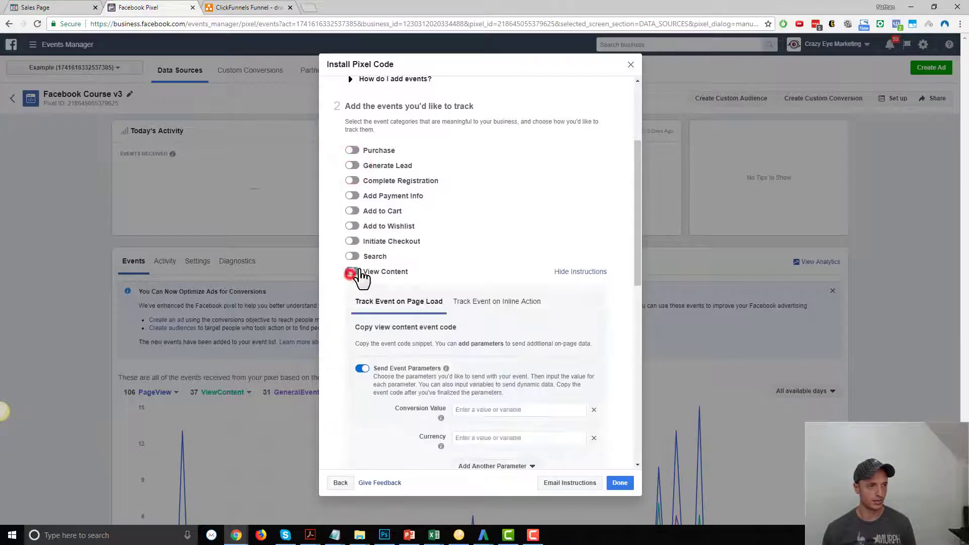
scroll(380, 221, down, 4)
scroll(382, 220, down, 1)
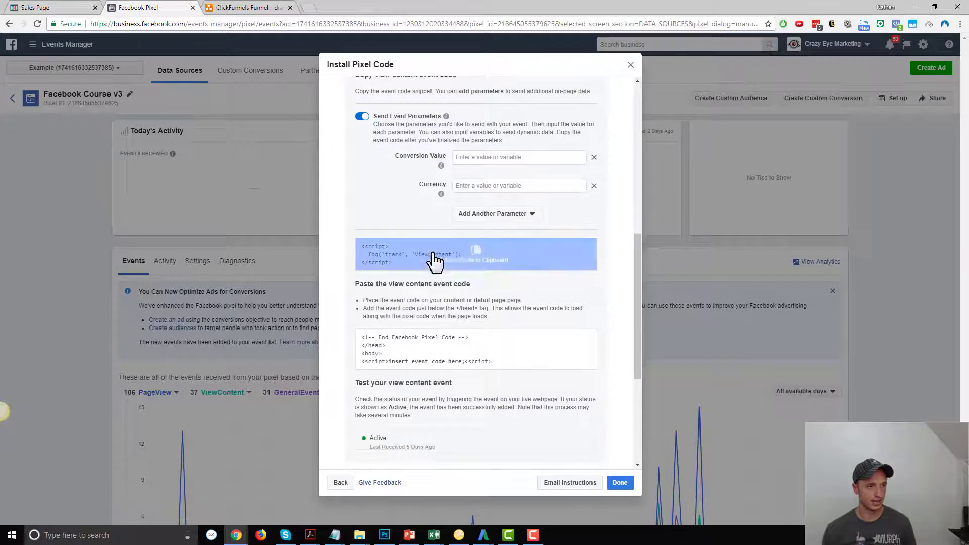
click(476, 260)
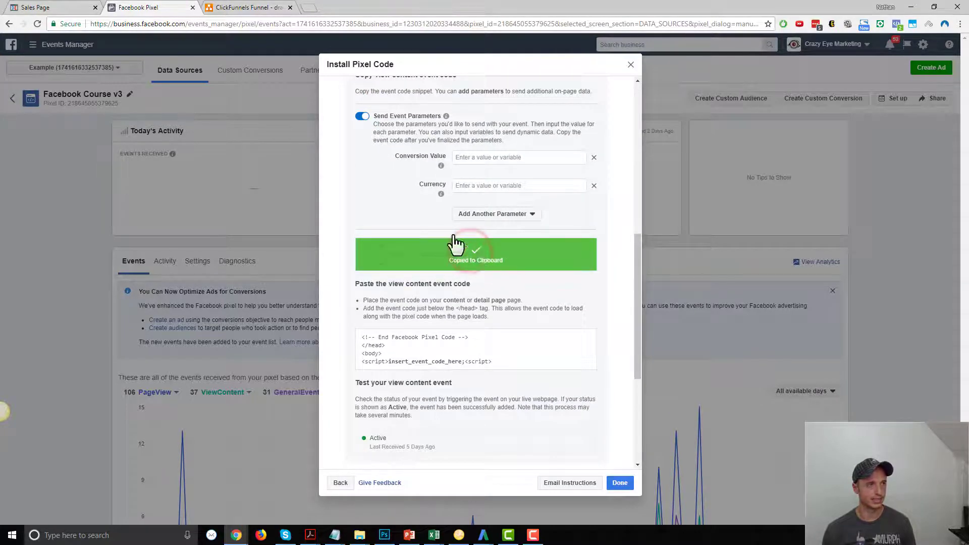
- Replace all the footer tracking code on the ClickFunnels Sales Page with the copied ViewContent script
click(247, 7)
click(66, 8)
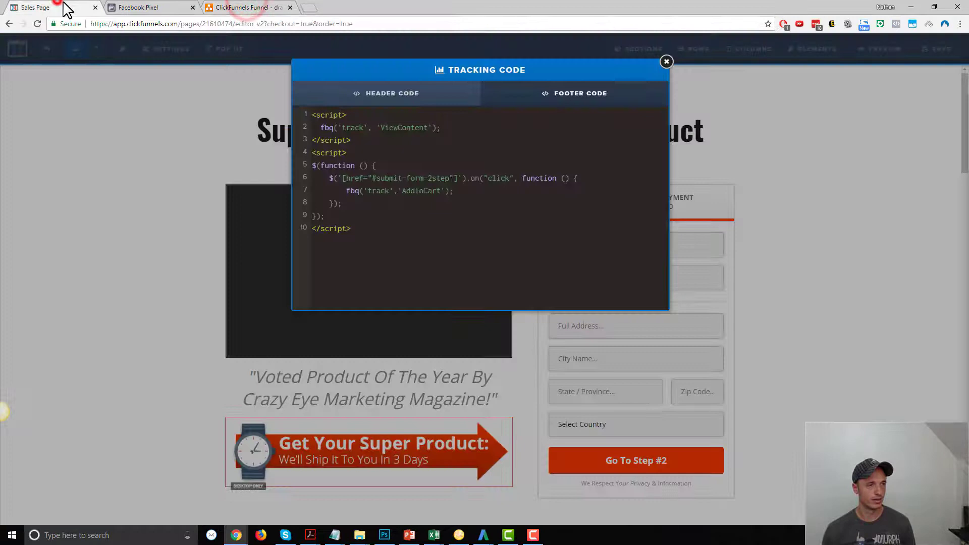
click(459, 241)
key(ctrl+a)
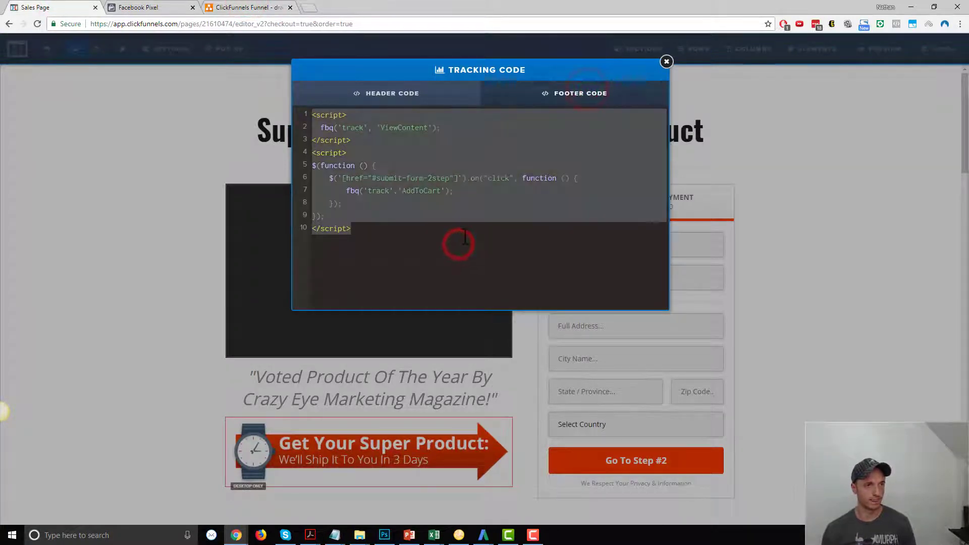
key(BackSpace)
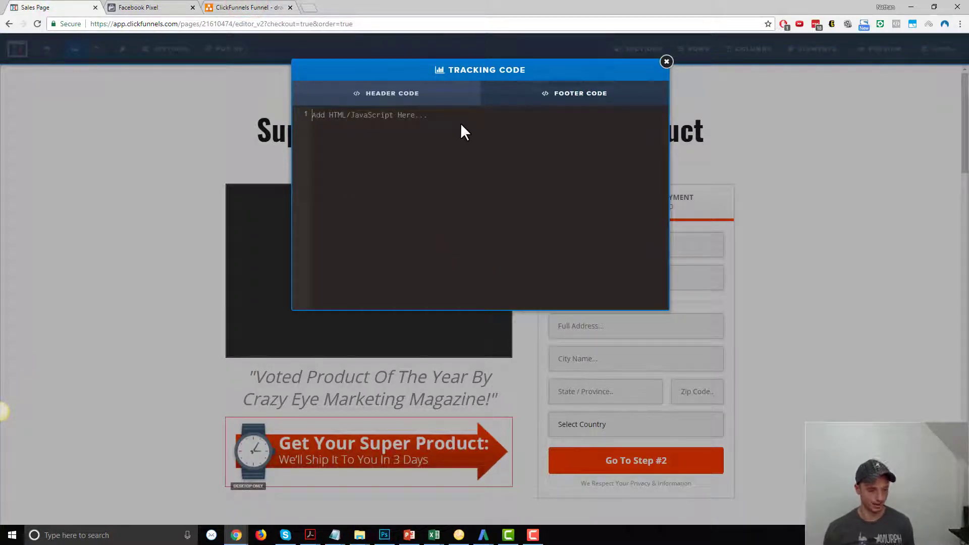
key(ctrl+v)
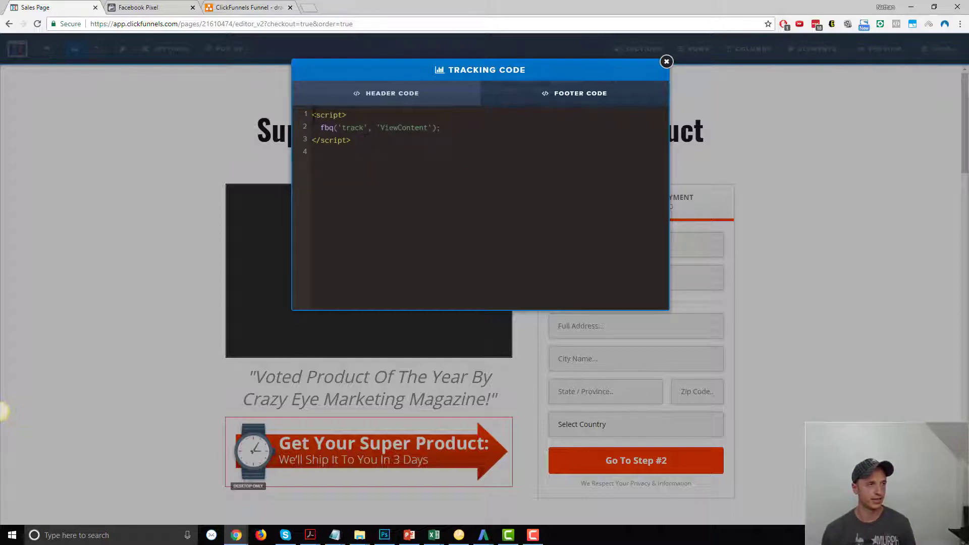
- Locate the Add To Cart event in the draw.io funnel diagram and bring up its script in Notepad
click(229, 9)
click(433, 149)
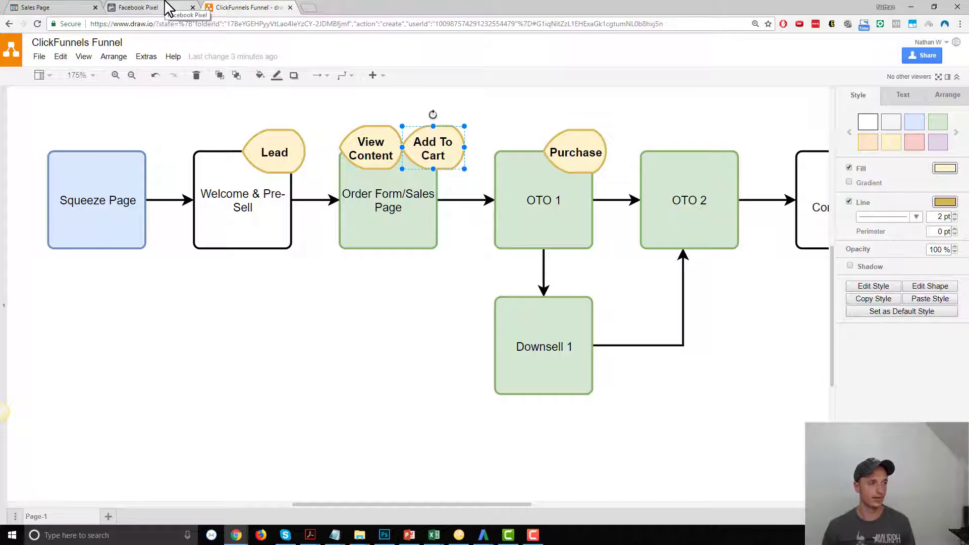
click(335, 535)
click(396, 489)
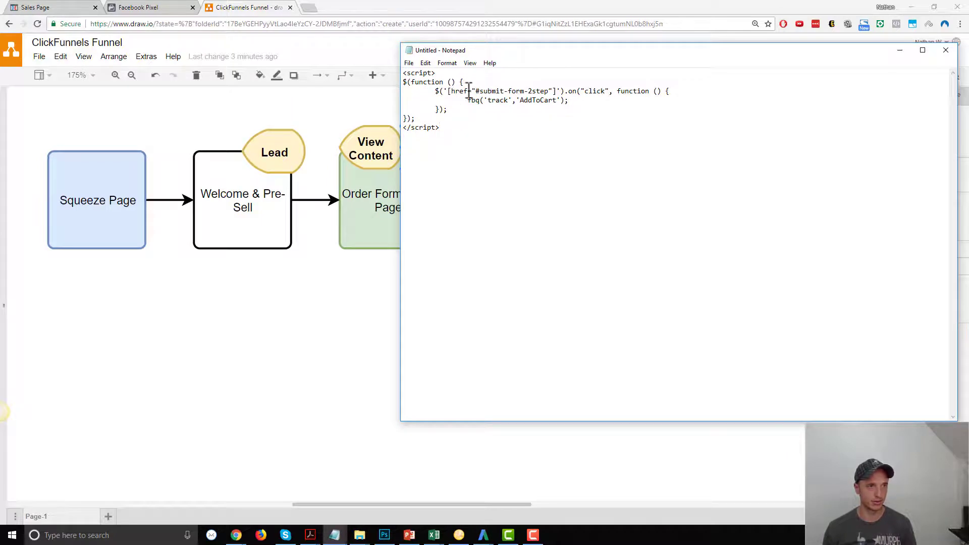
- Examine the AddToCart event name and the #submit-form-2step selector in the Notepad script
double_click(523, 100)
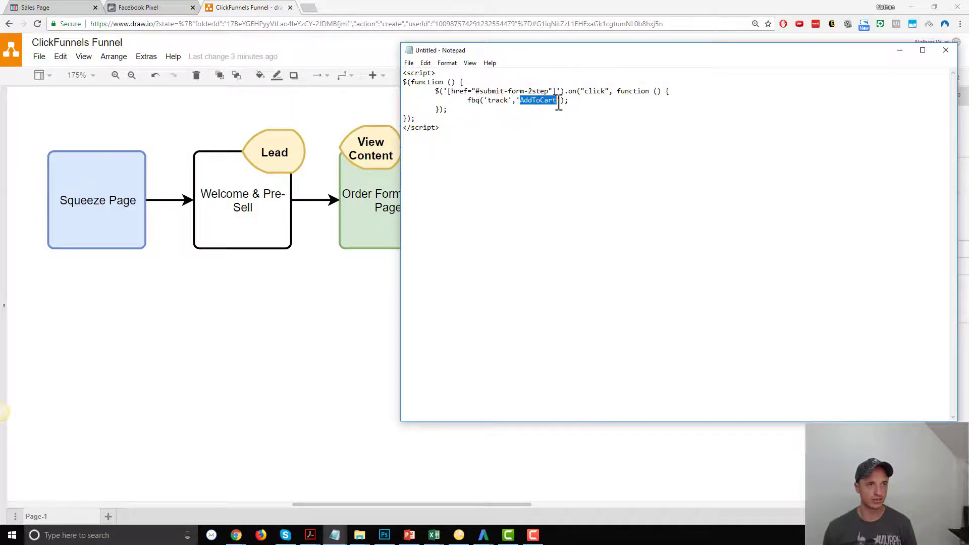
click(553, 102)
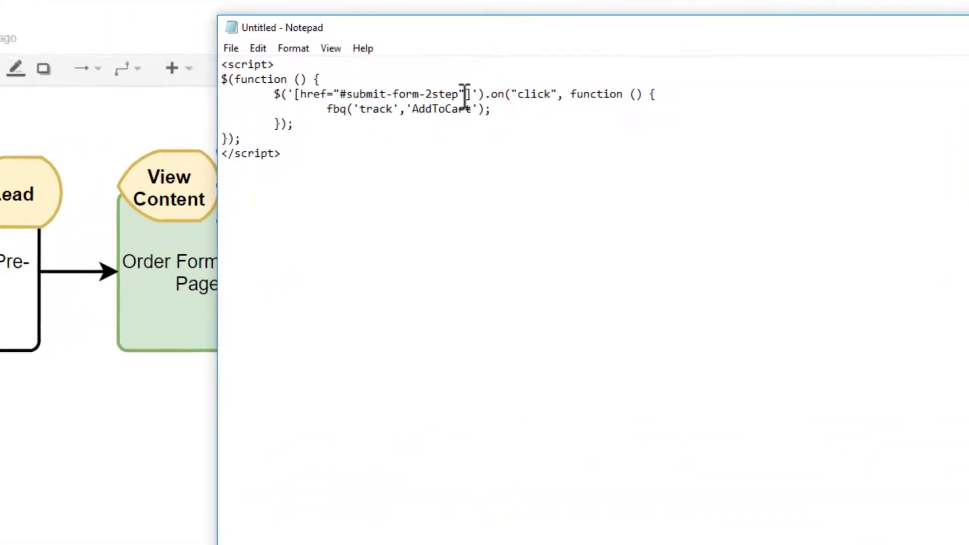
drag(459, 94, 337, 94)
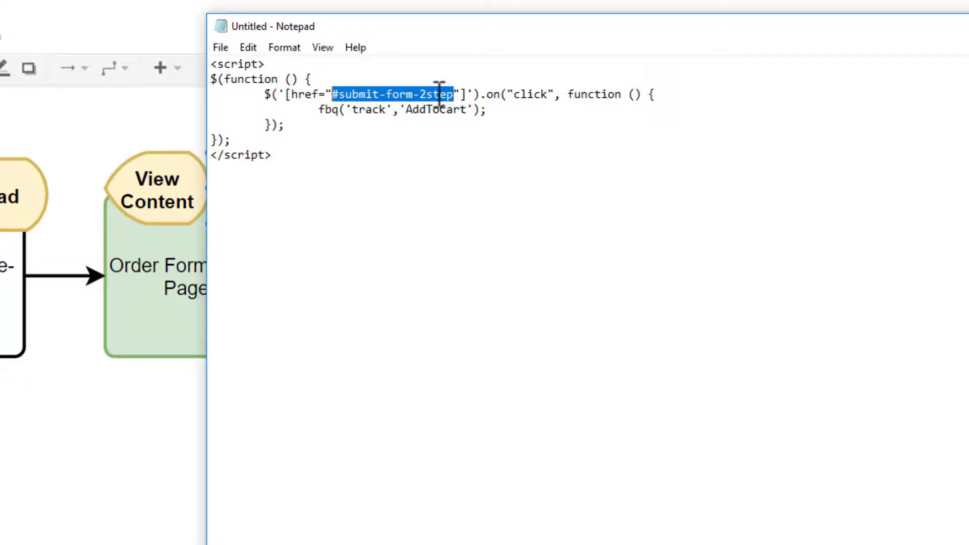
click(448, 113)
double_click(439, 112)
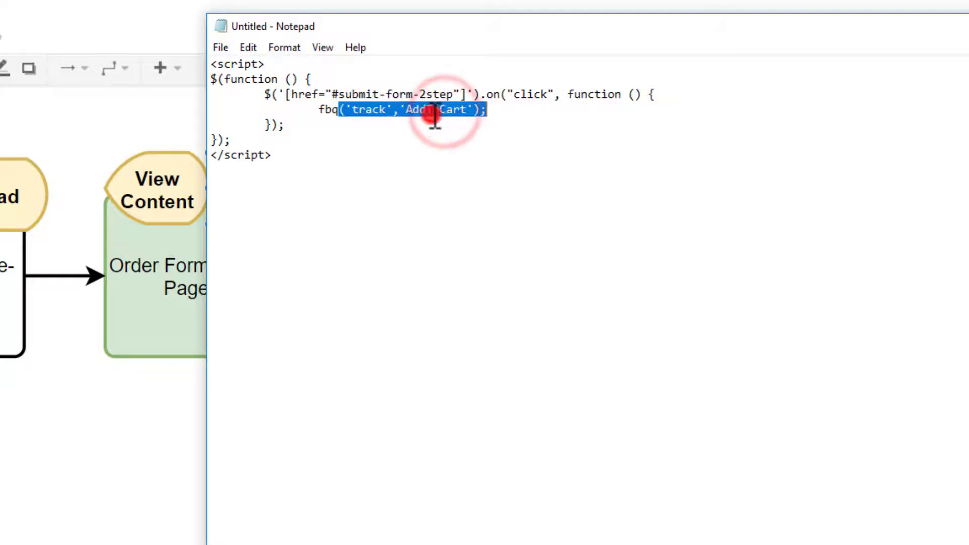
click(446, 115)
- Copy the entire AddToCart script from Notepad
click(277, 154)
key(ctrl+a)
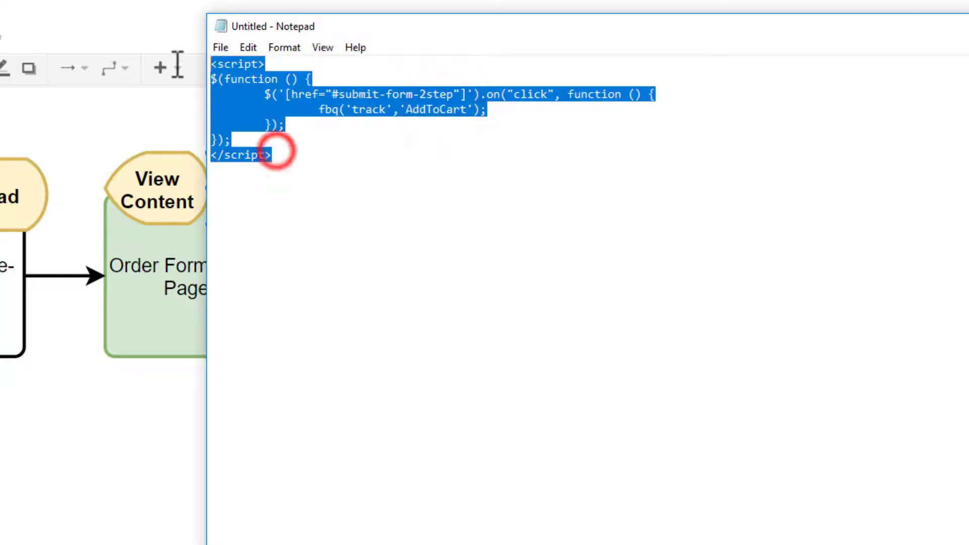
right_click(263, 94)
click(324, 146)
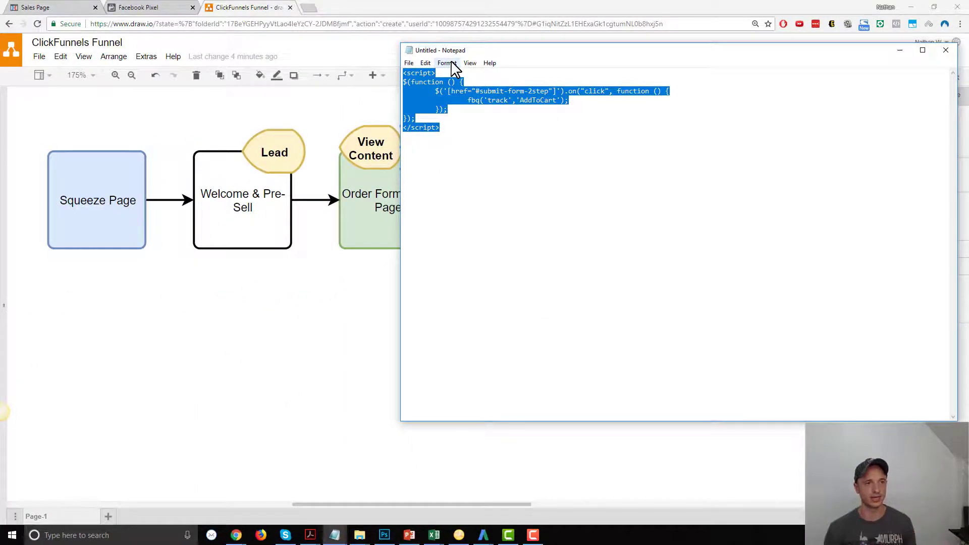
- Switch to ClickFunnels and paste the AddToCart script below the ViewContent script in the Sales Page's footer tracking code
drag(550, 51, 534, 65)
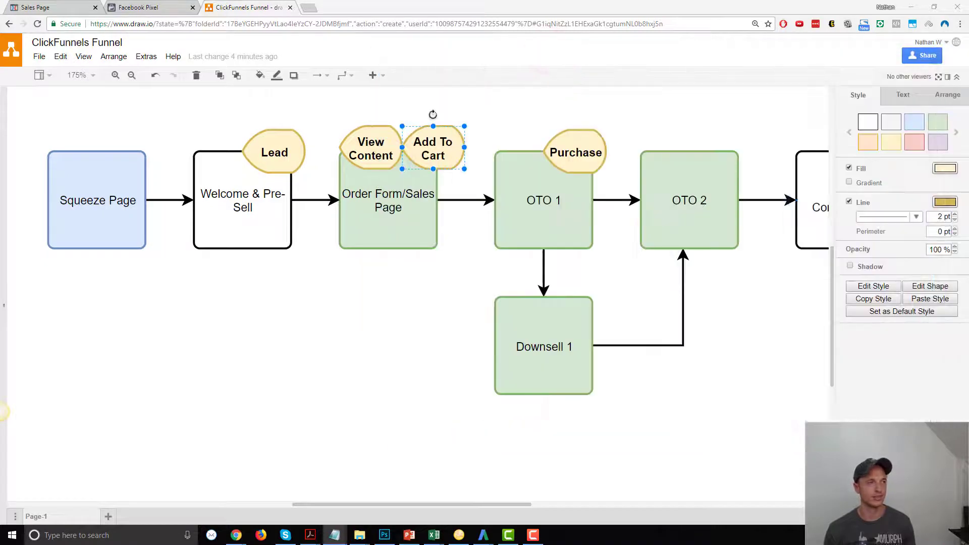
click(59, 7)
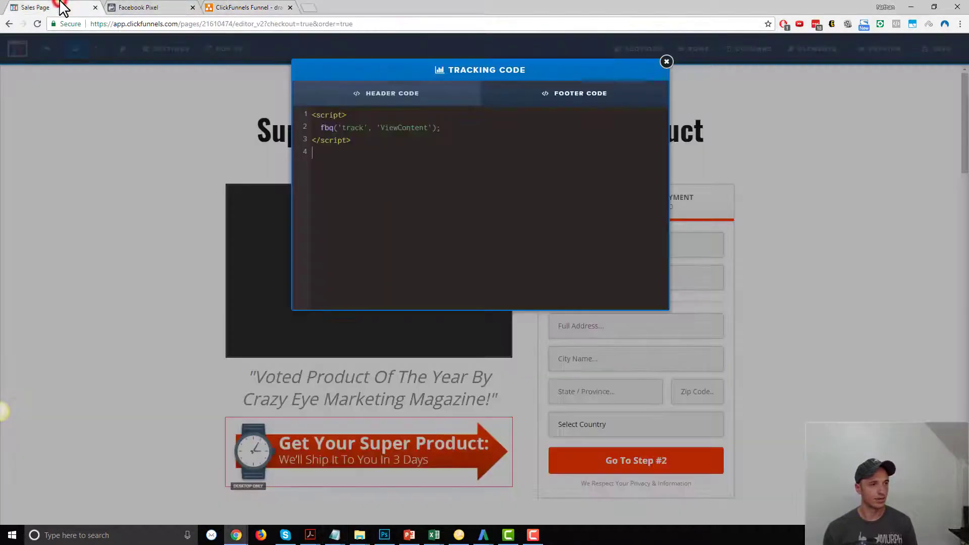
key(ctrl+v)
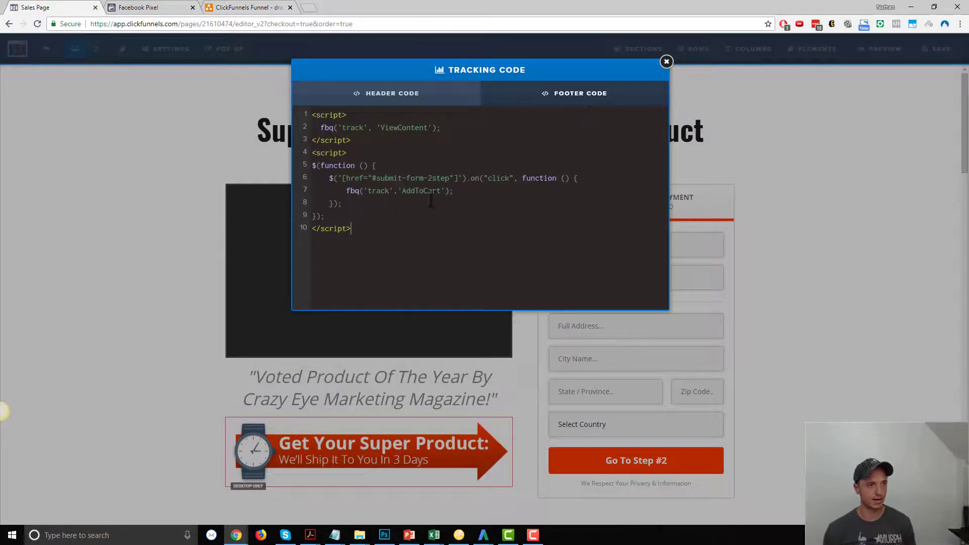
drag(376, 236, 275, 152)
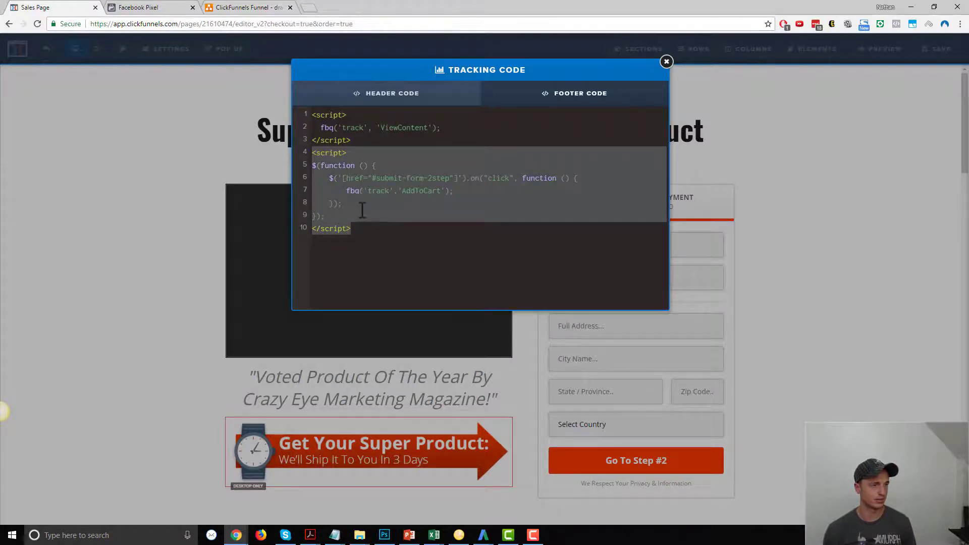
click(421, 236)
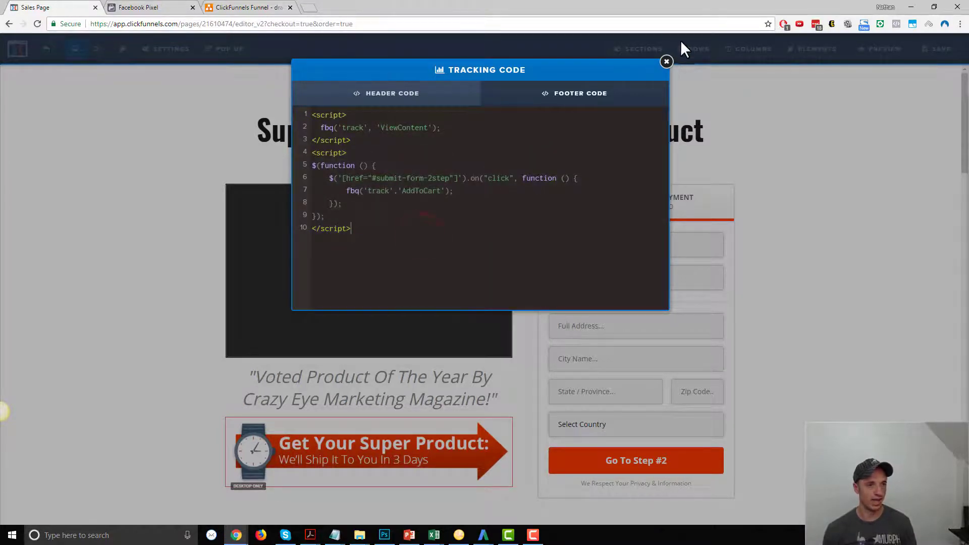
- Close the tracking code, save the Sales Page, and return to the funnel steps overview
click(666, 61)
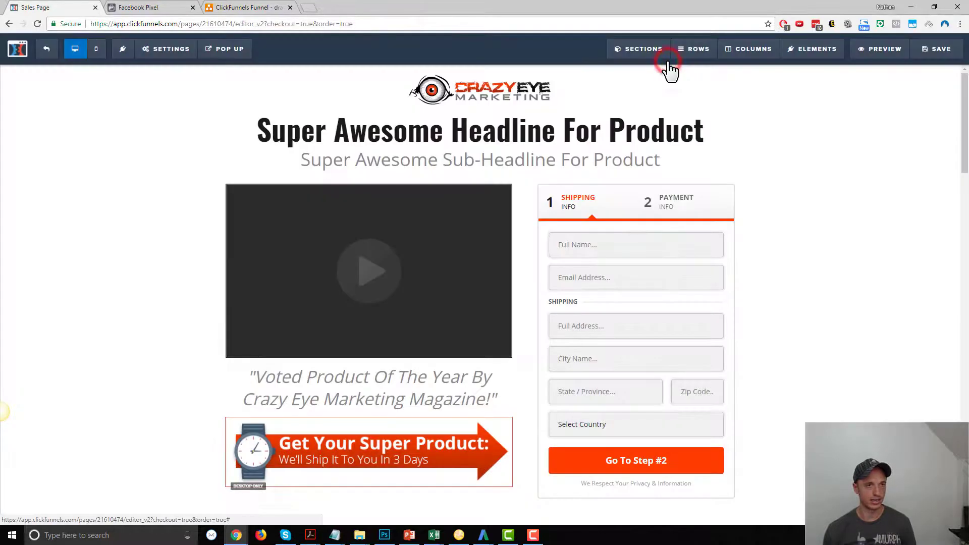
click(941, 50)
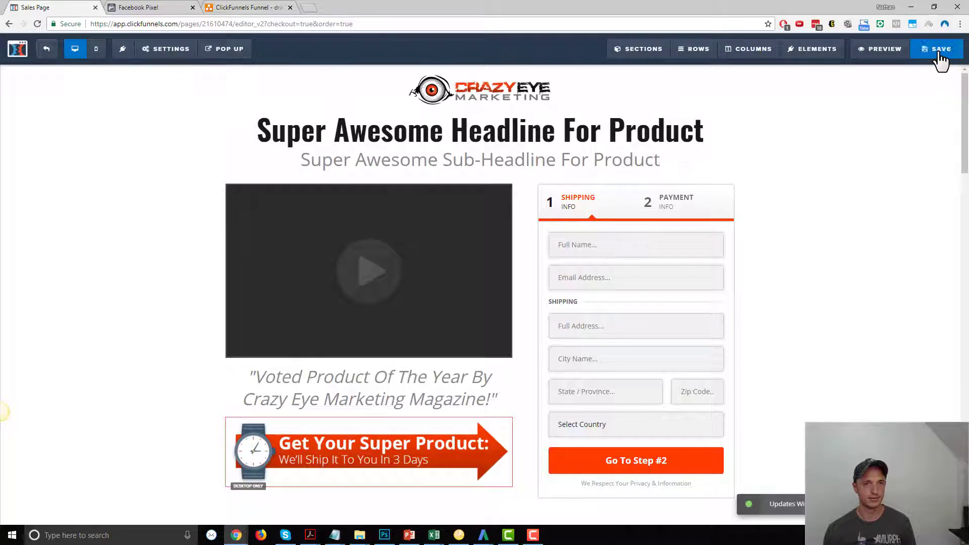
click(50, 49)
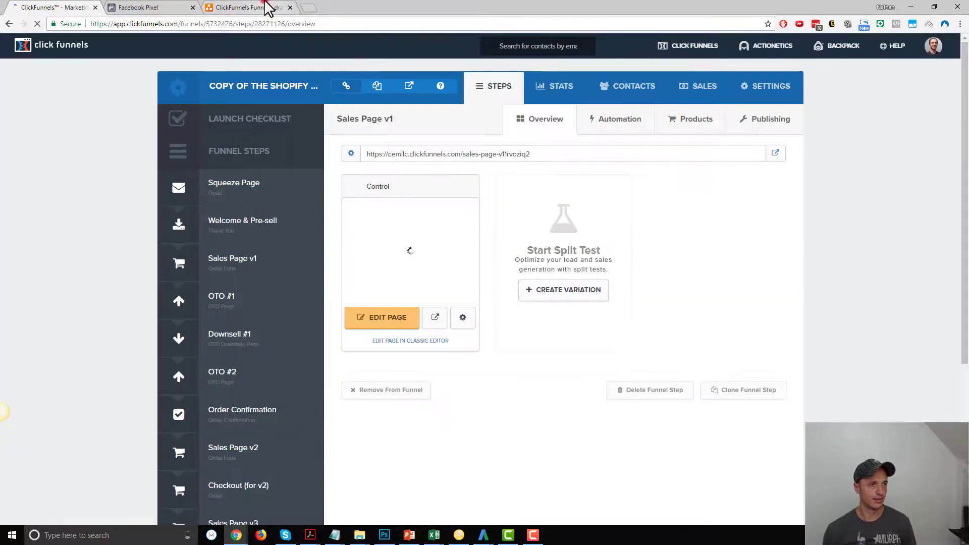
- Locate the Purchase event in the draw.io funnel diagram and enable Purchase instead of View Content in the Facebook pixel setup
click(268, 7)
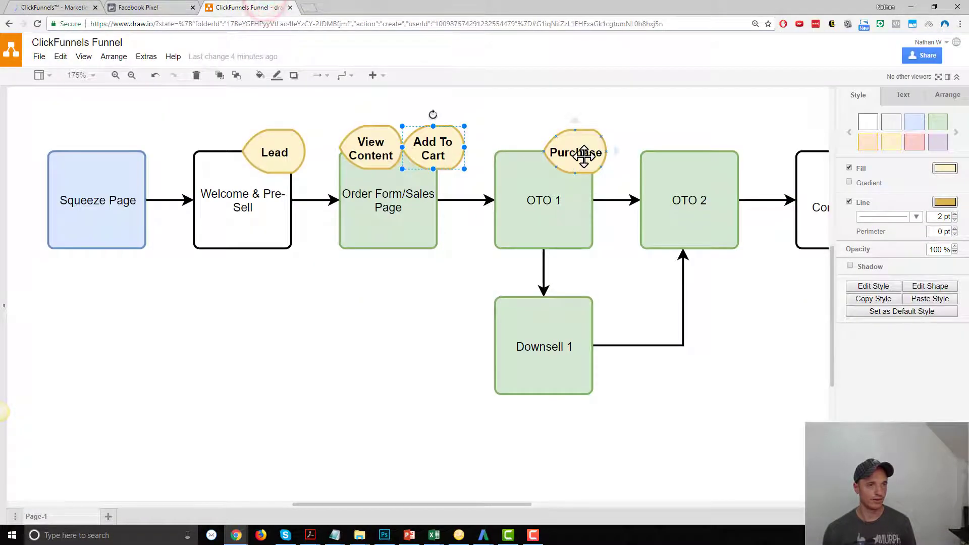
click(583, 154)
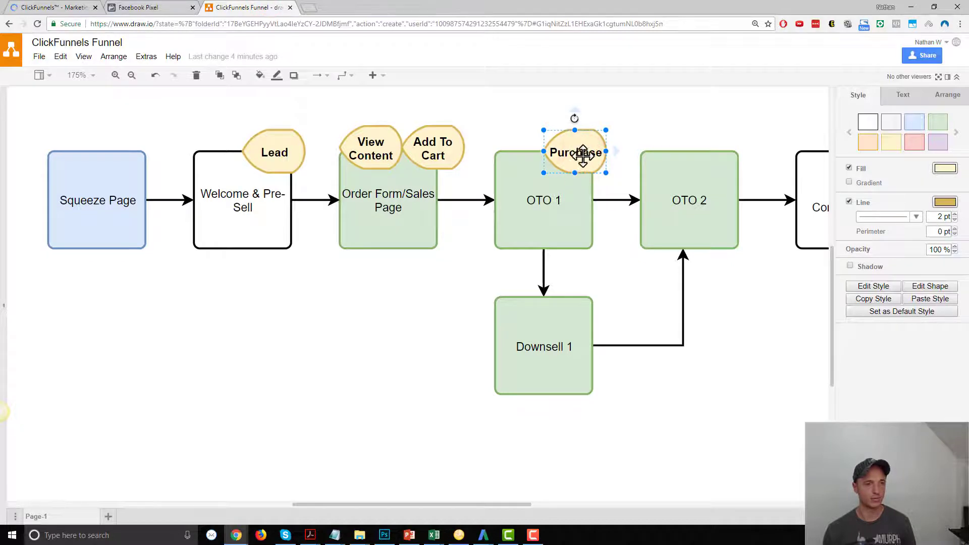
click(166, 7)
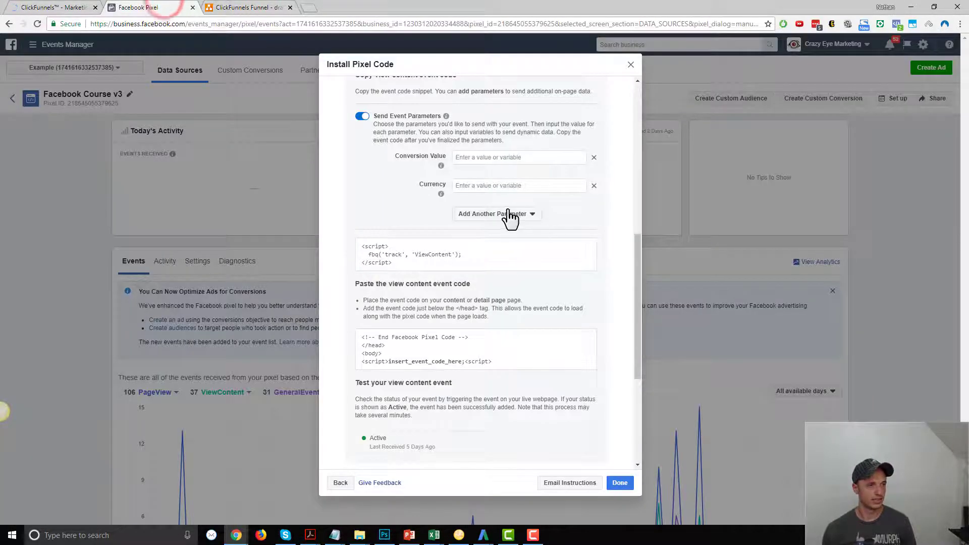
scroll(352, 150, up, 2)
click(352, 120)
scroll(352, 124, up, 4)
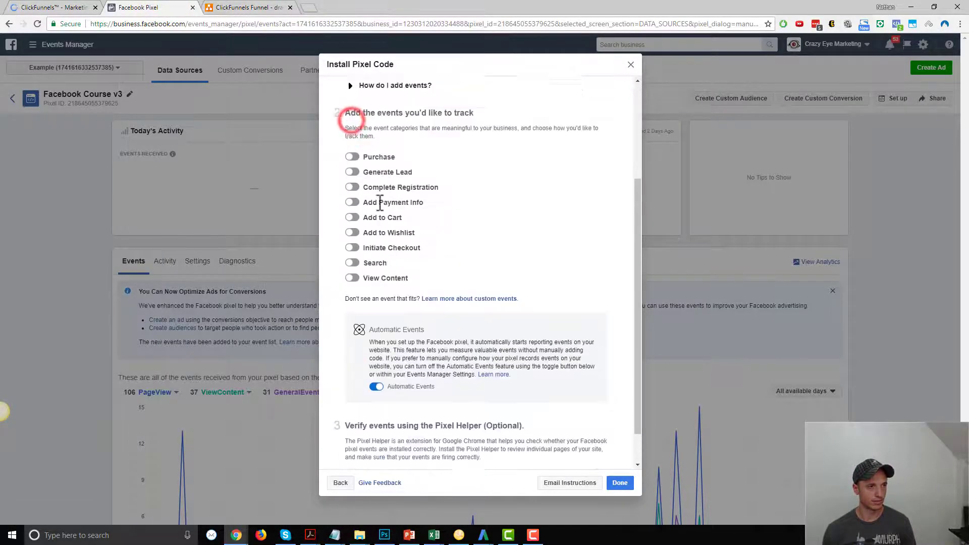
click(352, 218)
scroll(348, 212, down, 5)
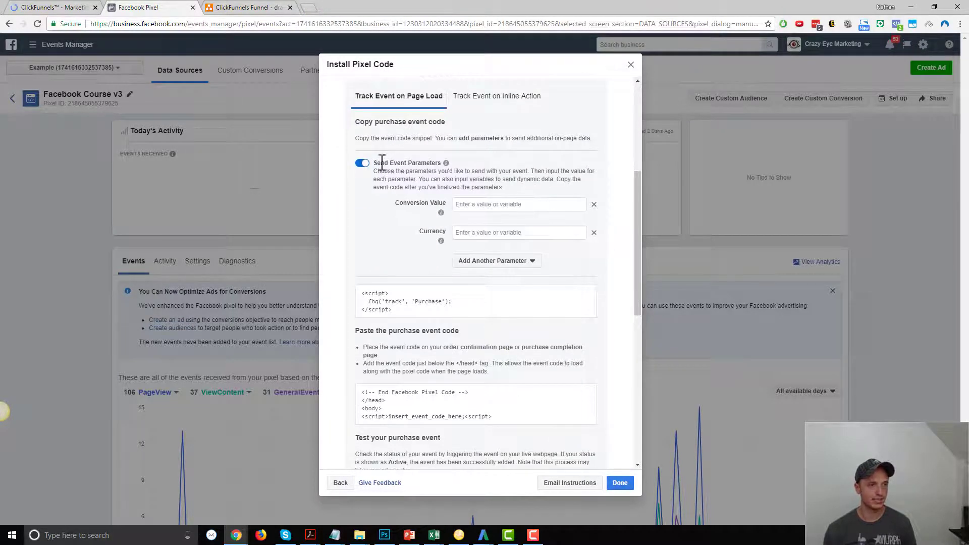
- Set the Purchase event's conversion value to 7 and currency to USD, and copy the resulting event code
scroll(422, 340, down, 4)
scroll(422, 348, up, 2)
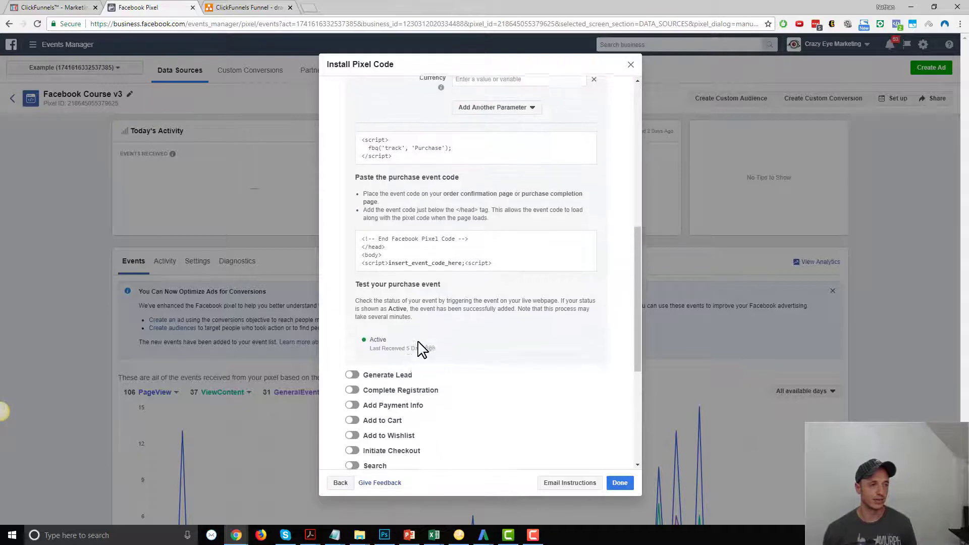
scroll(419, 349, up, 3)
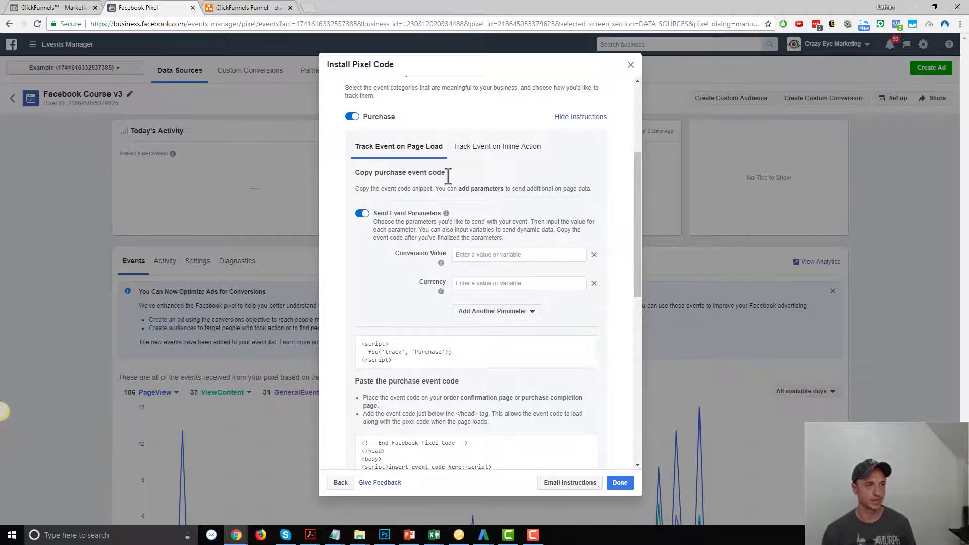
click(507, 254)
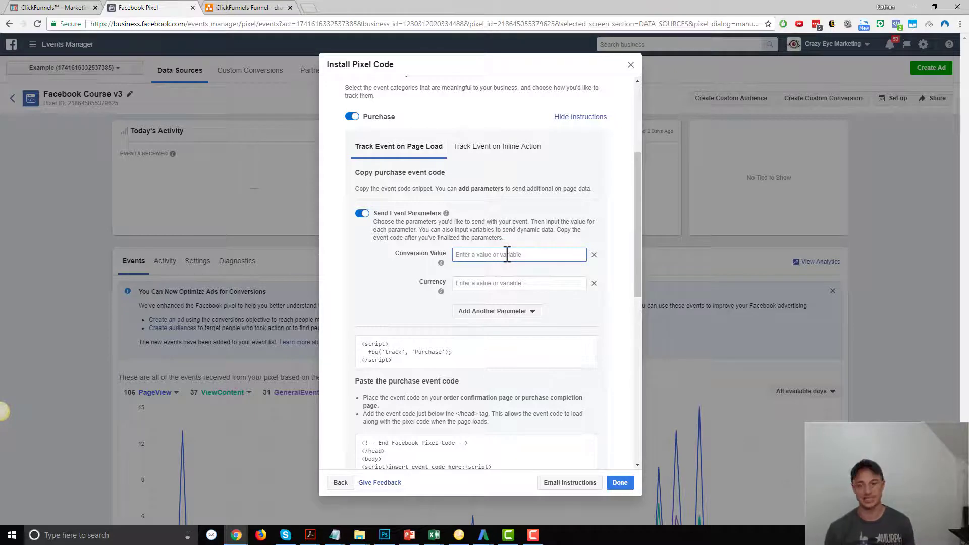
text(7)
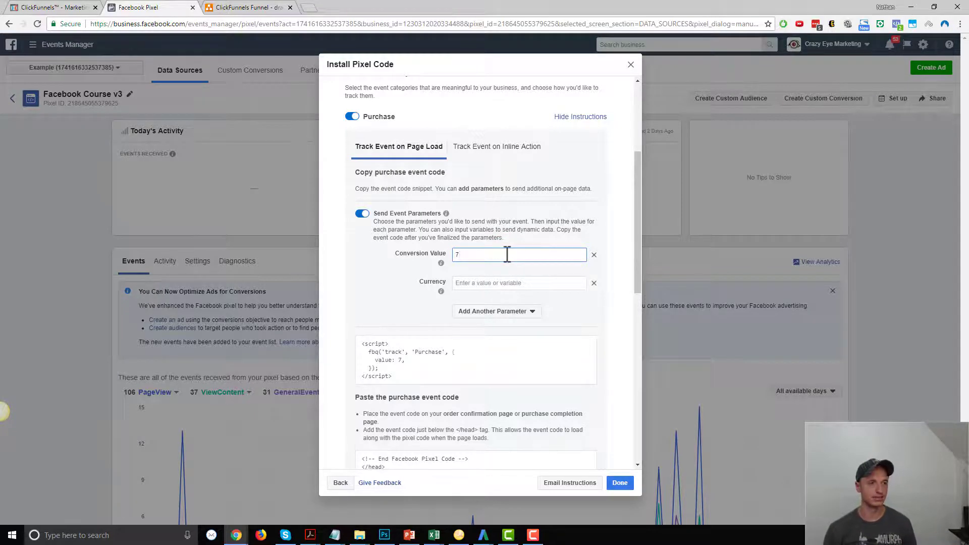
click(510, 284)
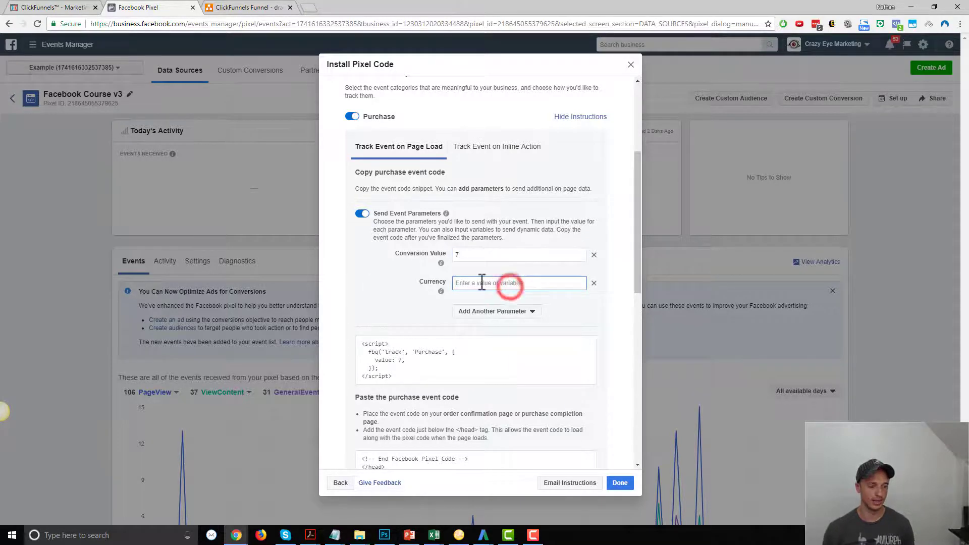
text(USD)
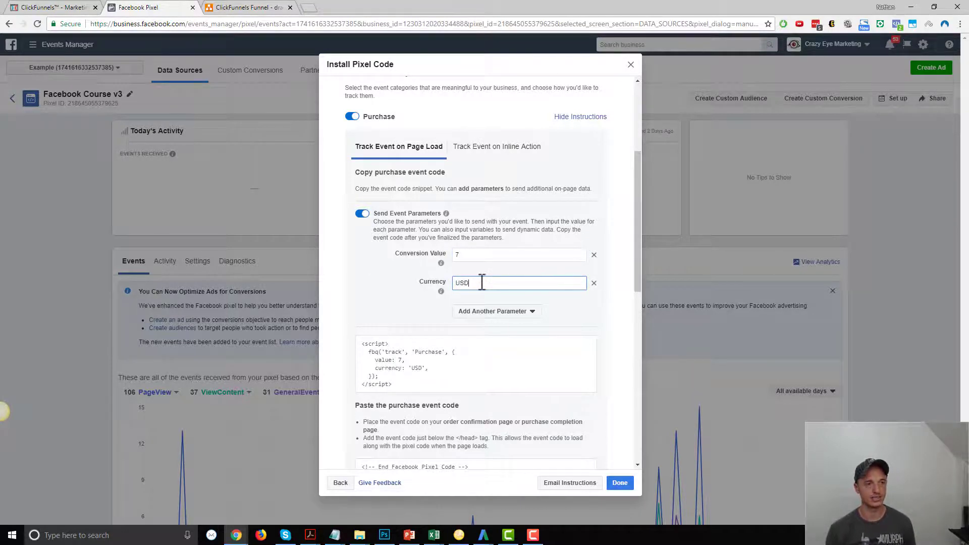
click(486, 370)
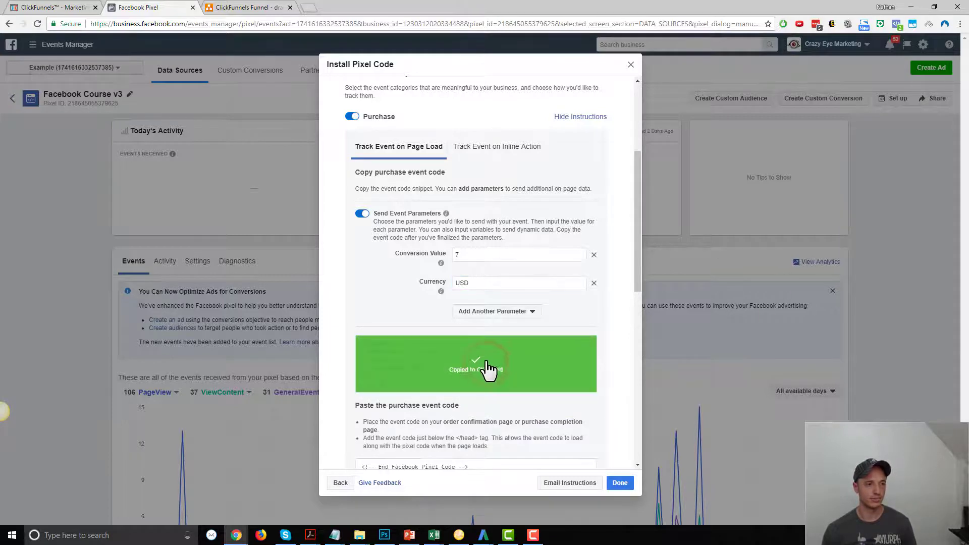
- Switch to ClickFunnels and open the OTO #1 page in the page editor
click(48, 7)
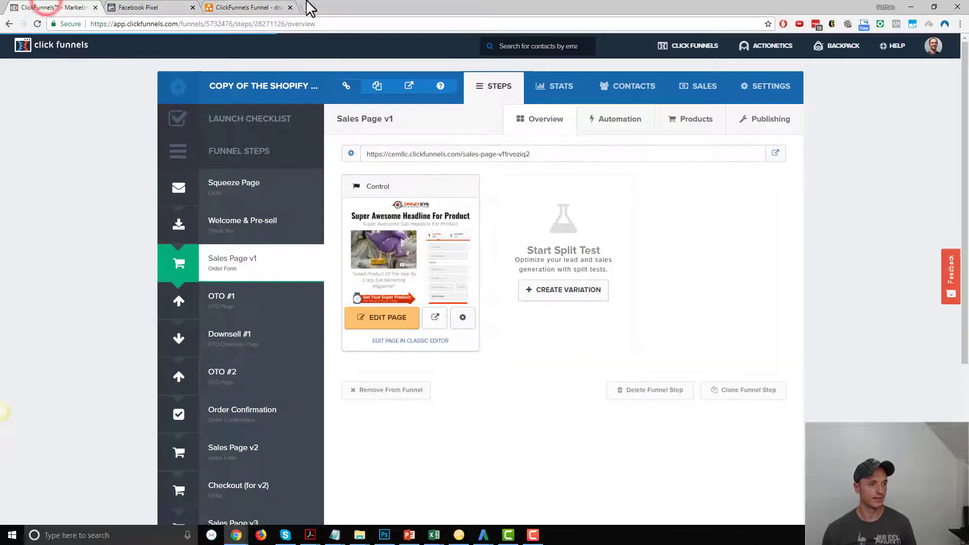
click(230, 311)
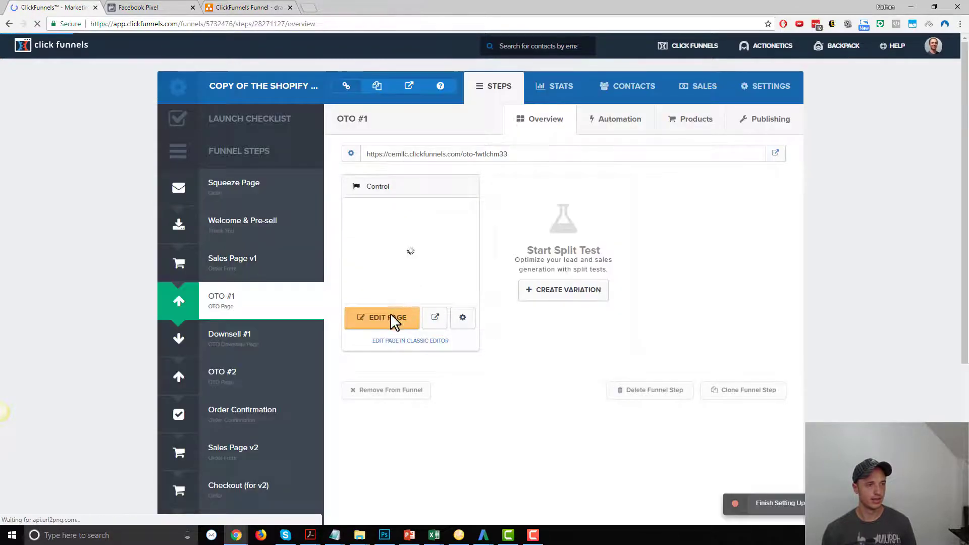
click(382, 325)
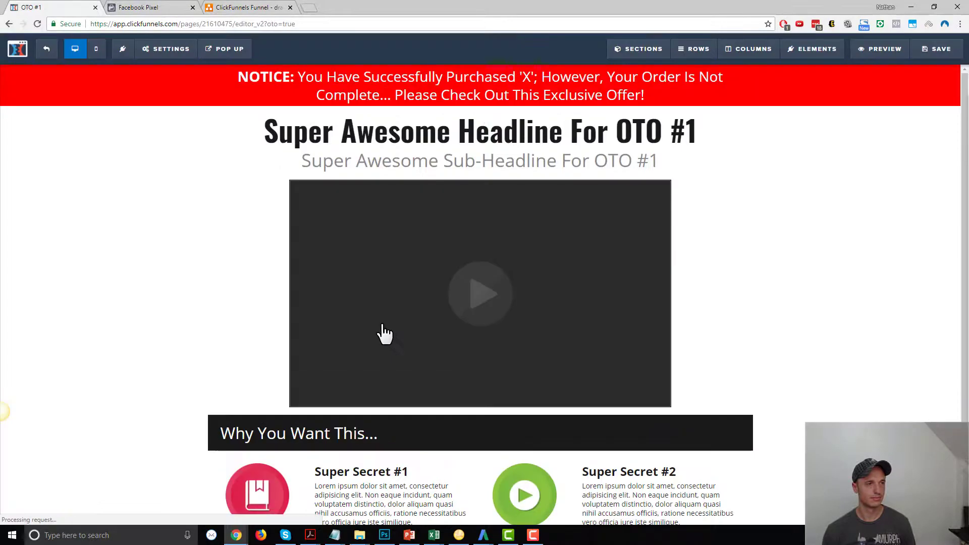
- Paste the Purchase event code into the OTO #1 page's footer tracking code, replacing any existing content
mouse_move(180, 53)
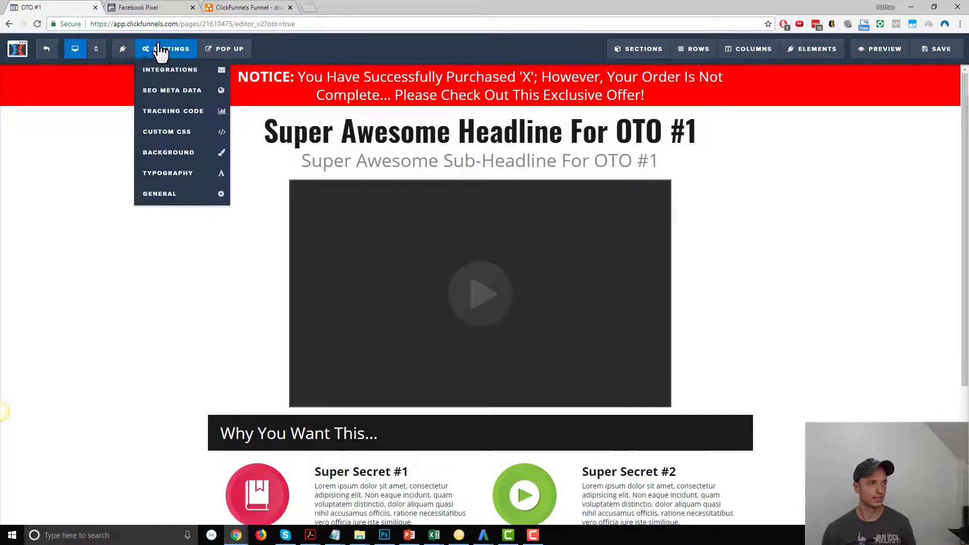
click(180, 112)
click(552, 95)
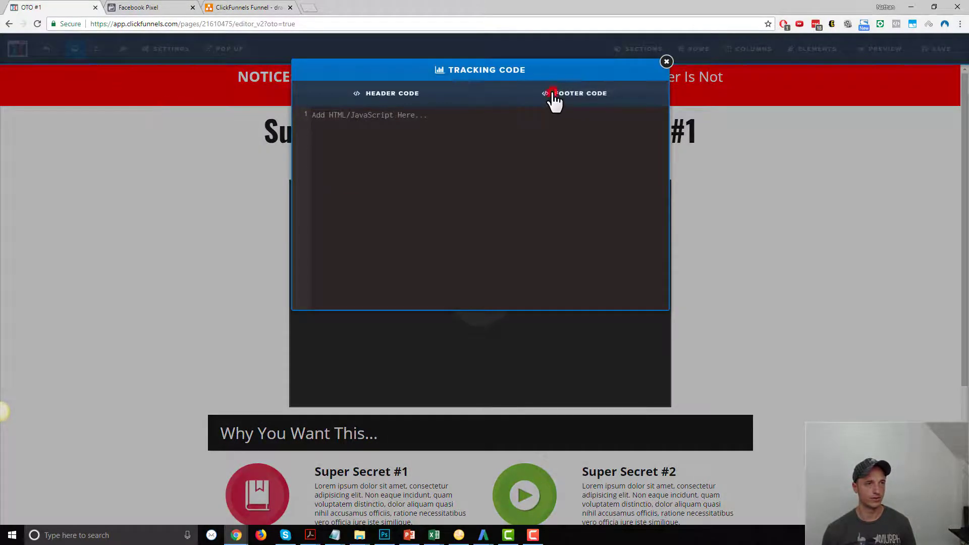
click(559, 157)
key(ctrl+a)
key(BackSpace)
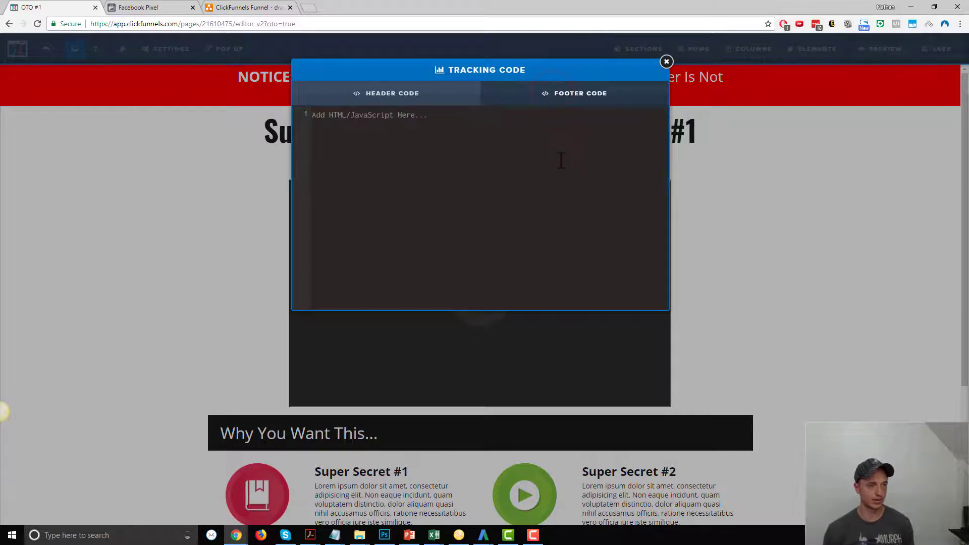
key(ctrl+v)
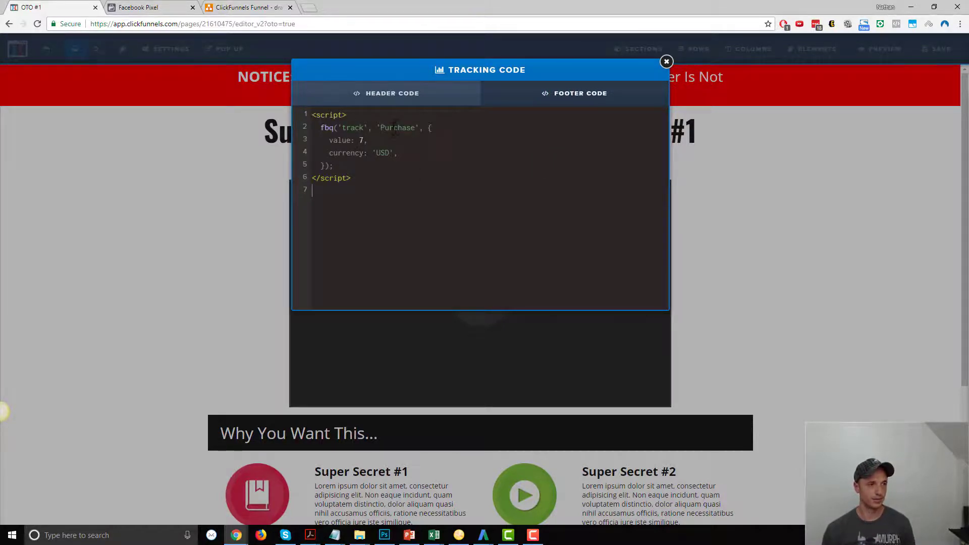
click(360, 141)
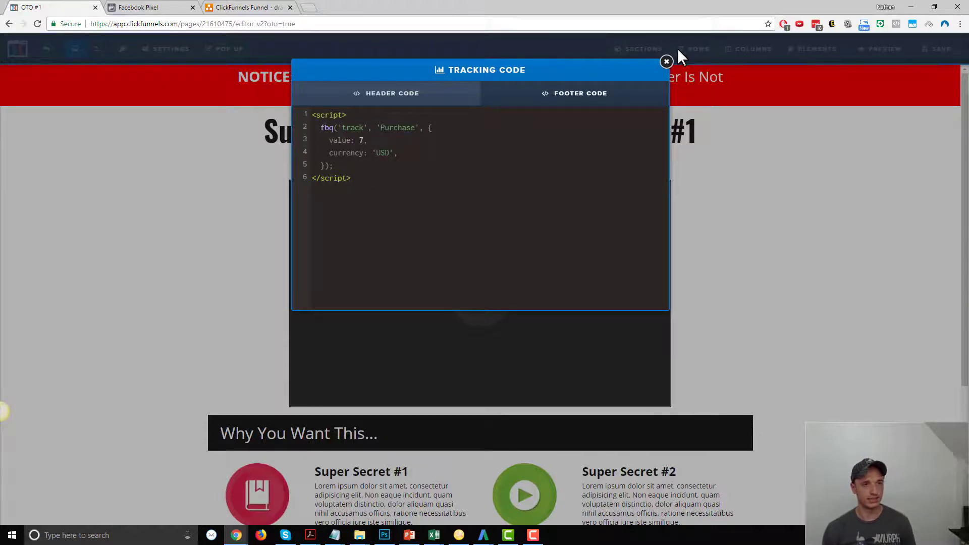
- Close the tracking code, save the OTO #1 page, and return to the funnel steps overview
click(666, 61)
click(952, 53)
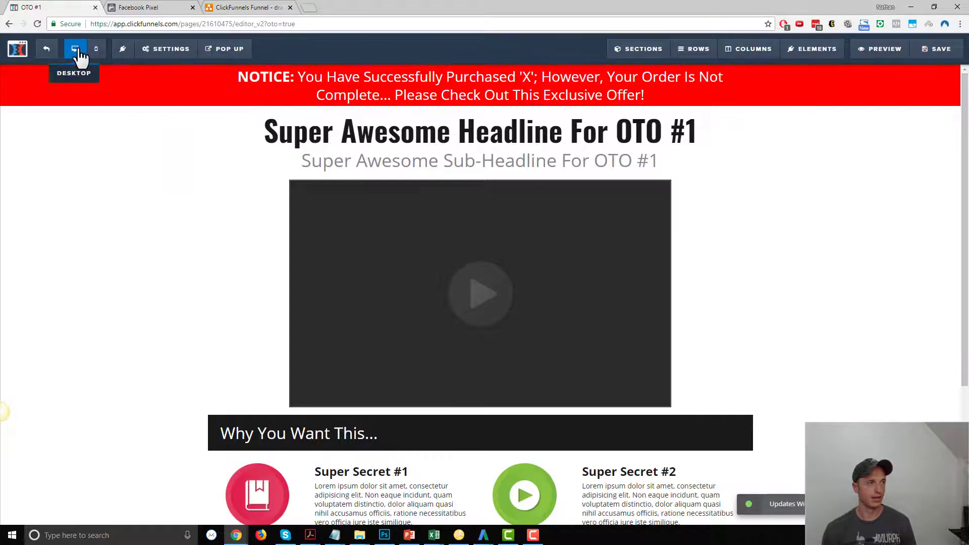
click(48, 49)
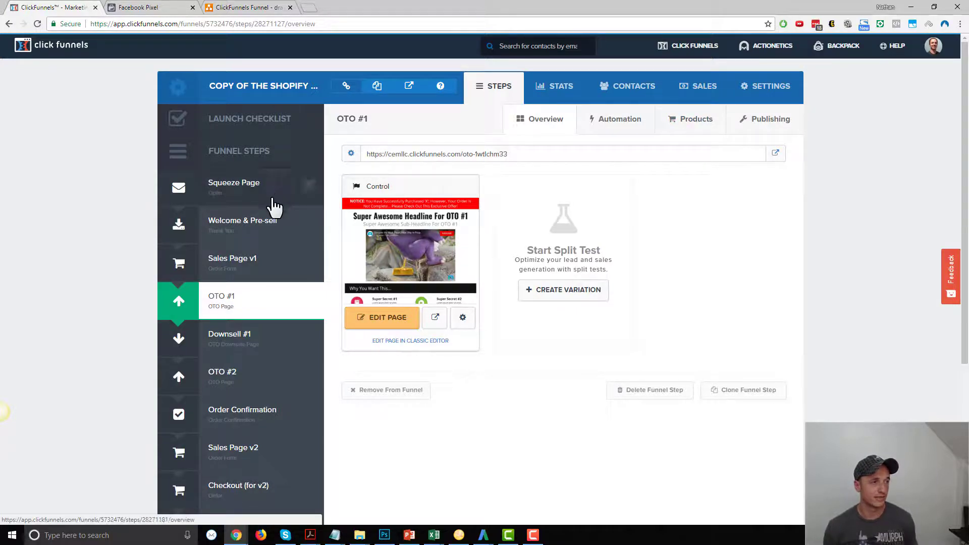
- Open the live Welcome & Pre-sell page and bring up Facebook Pixel Helper on it
click(255, 238)
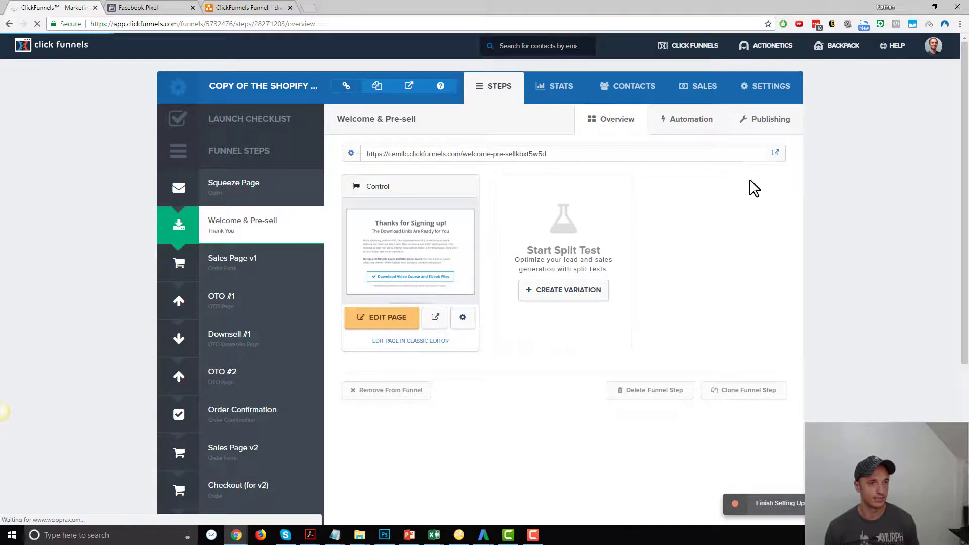
click(777, 154)
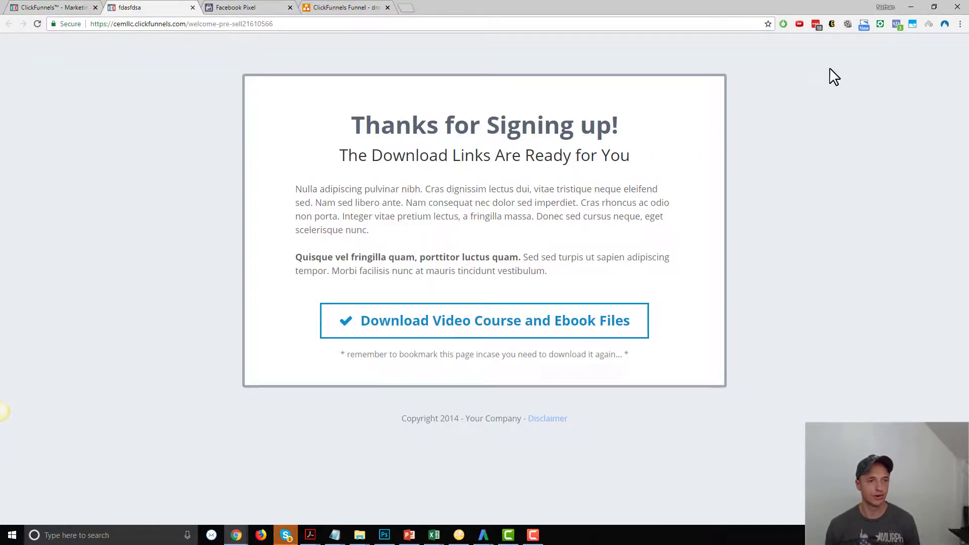
click(895, 24)
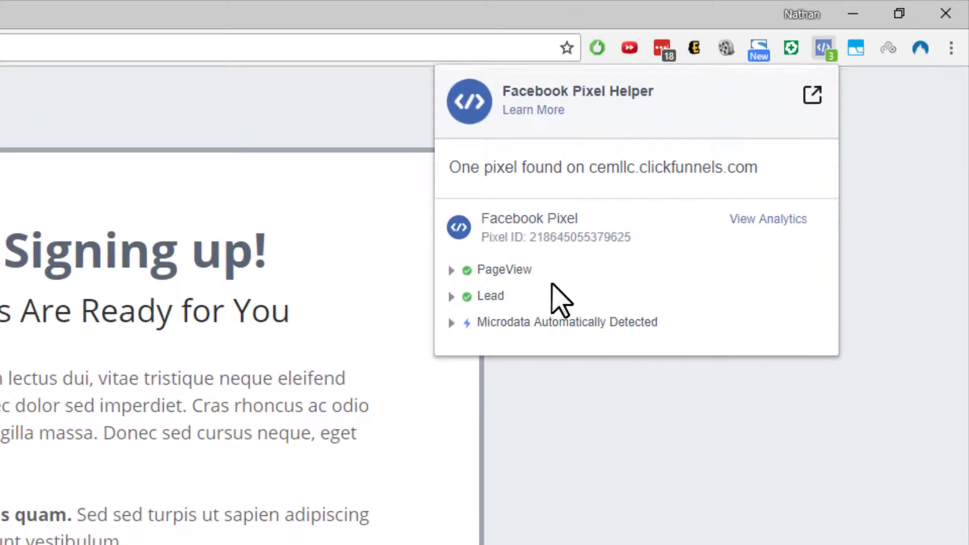
- Examine the pixel ID and the PageView and Lead event details for the Welcome & Pre-sell page in Pixel Helper
click(544, 237)
drag(611, 240, 629, 242)
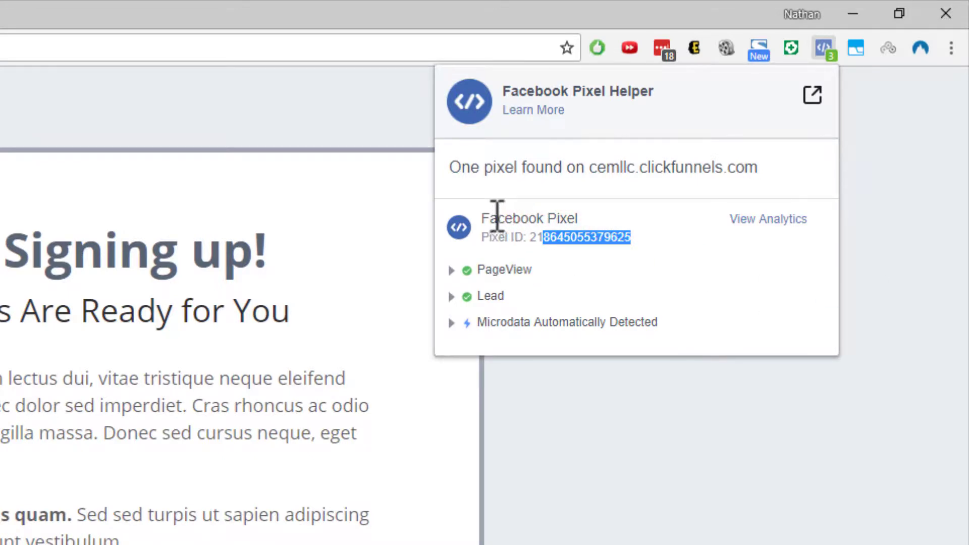
click(615, 242)
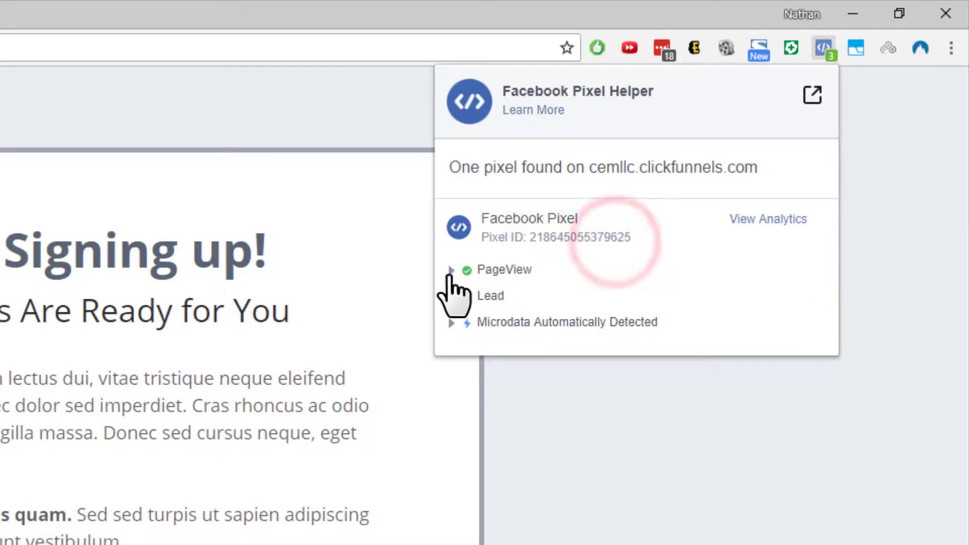
click(448, 269)
click(451, 270)
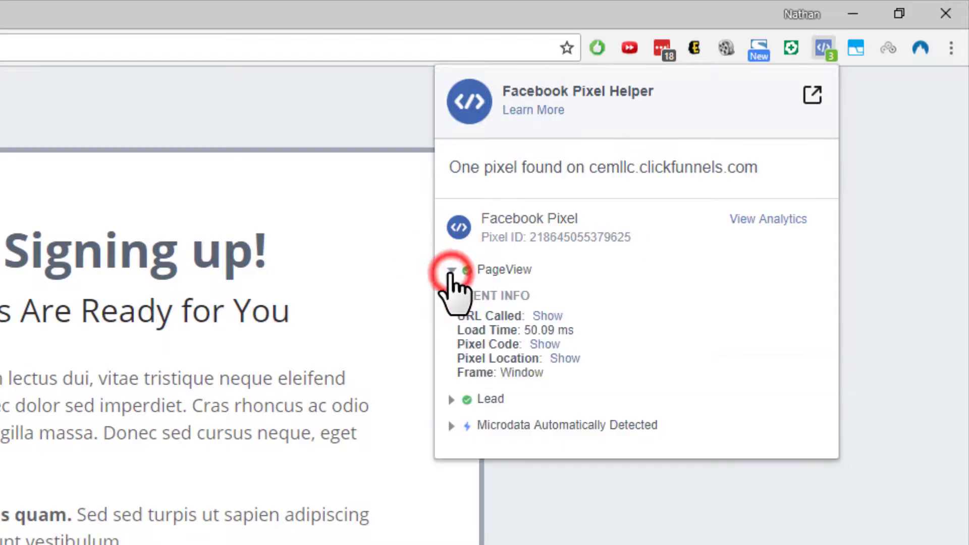
click(453, 270)
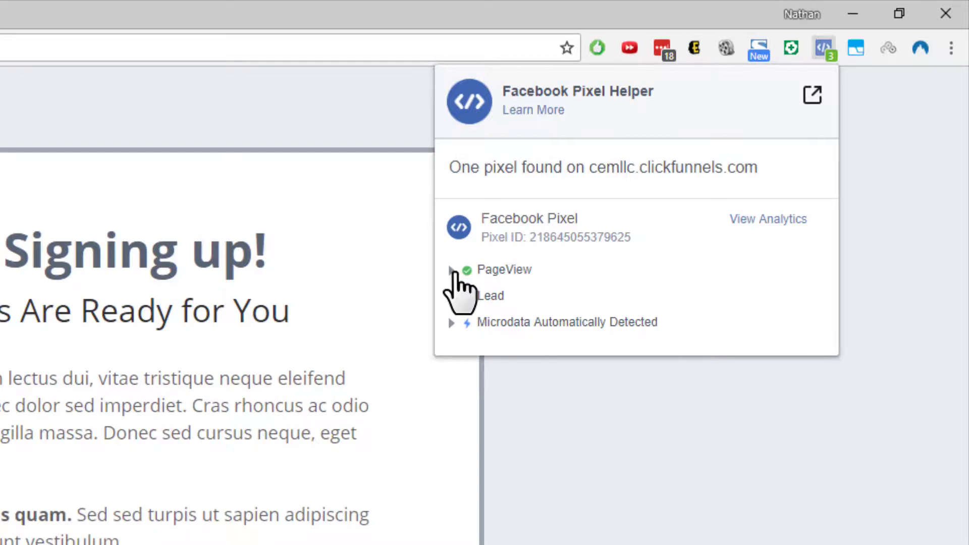
click(451, 296)
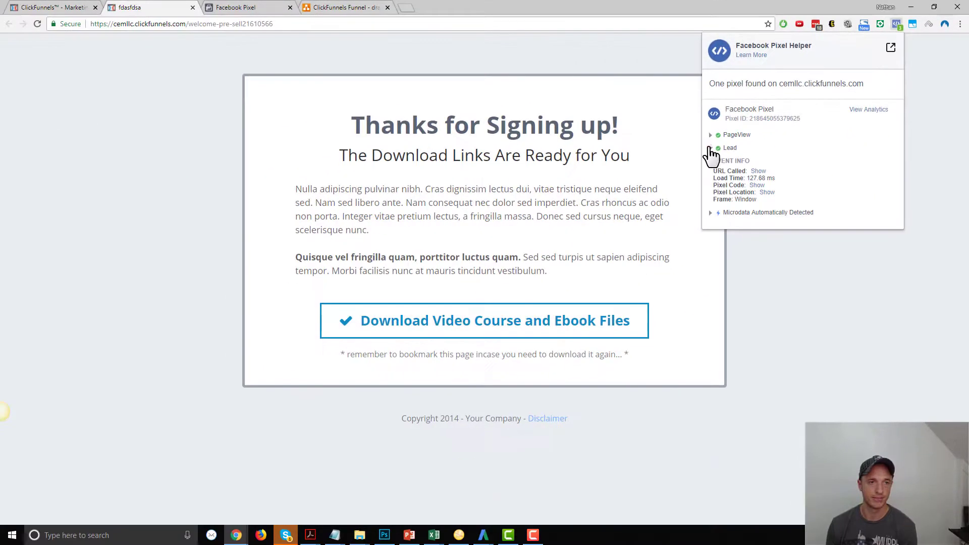
click(710, 148)
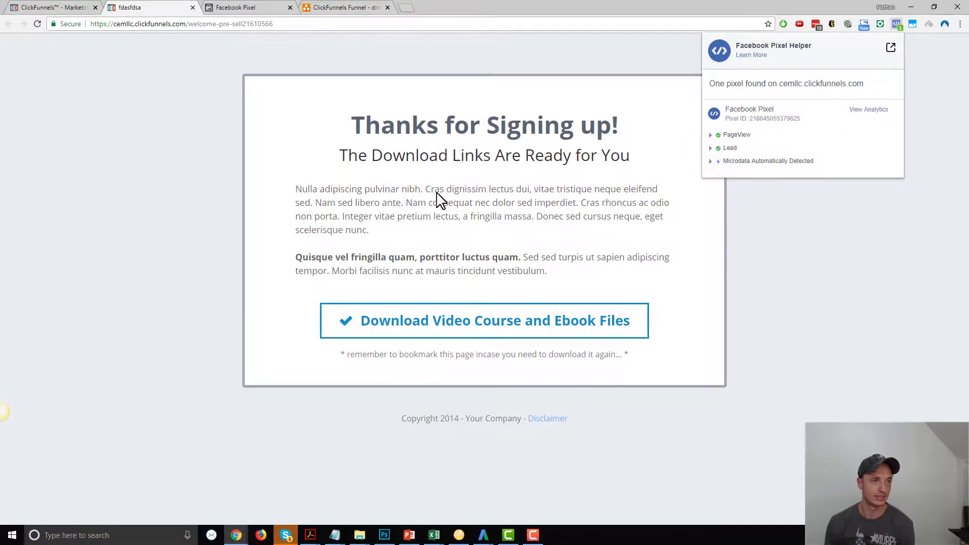
- Open the live Sales Page v1, close the Welcome & Pre-sell page, and bring up Facebook Pixel Helper on the sales page
click(55, 8)
click(214, 265)
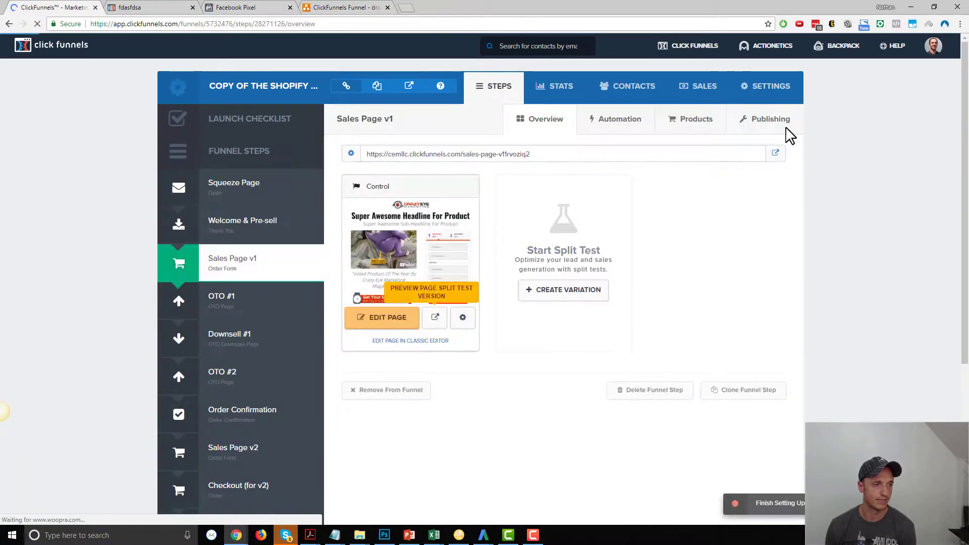
click(776, 154)
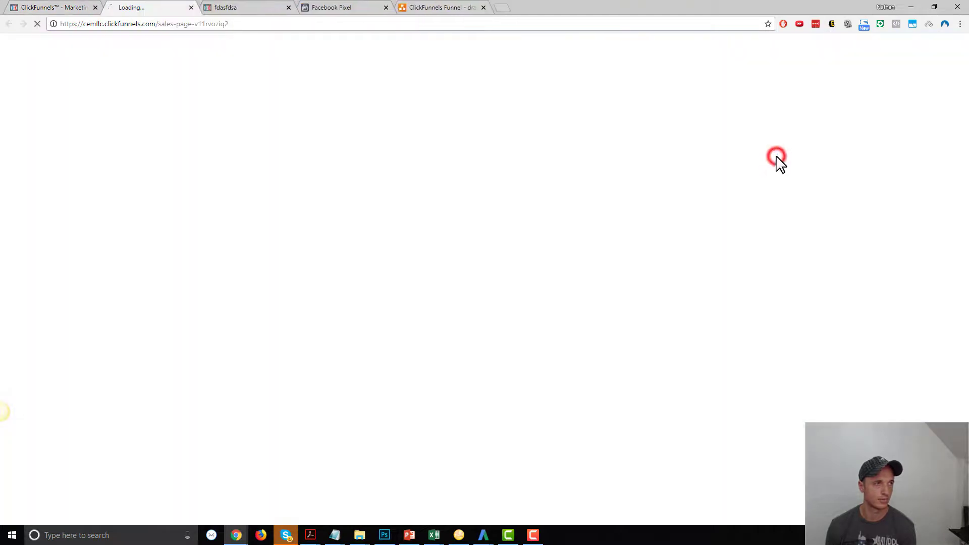
click(289, 8)
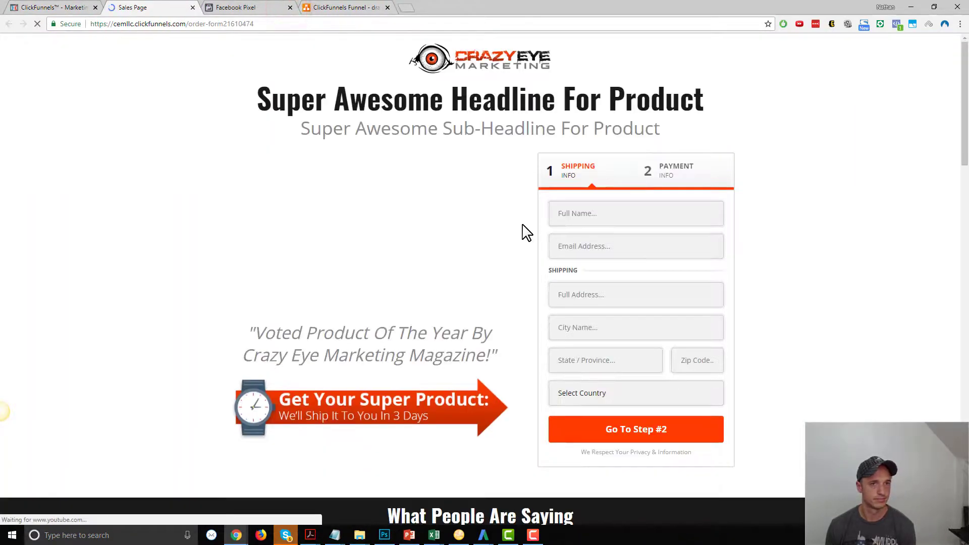
click(896, 24)
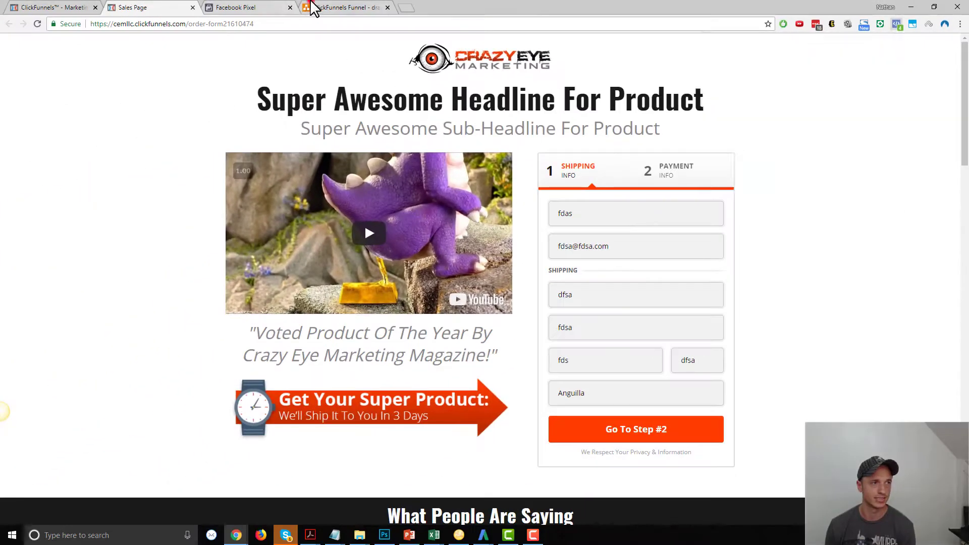
- Check the View Content event planned for the Order Form/Sales Page in the draw.io funnel diagram, and return to the live sales page
click(313, 7)
click(363, 157)
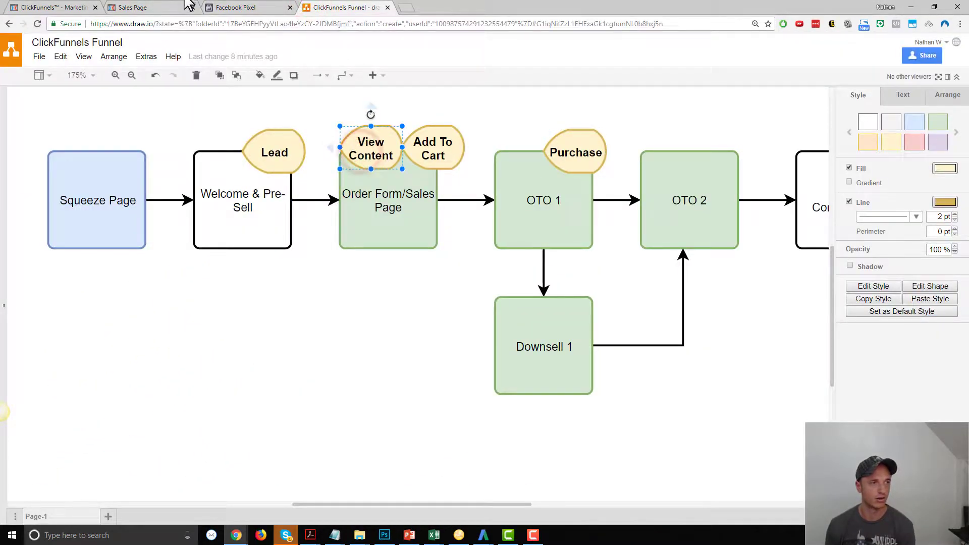
click(167, 6)
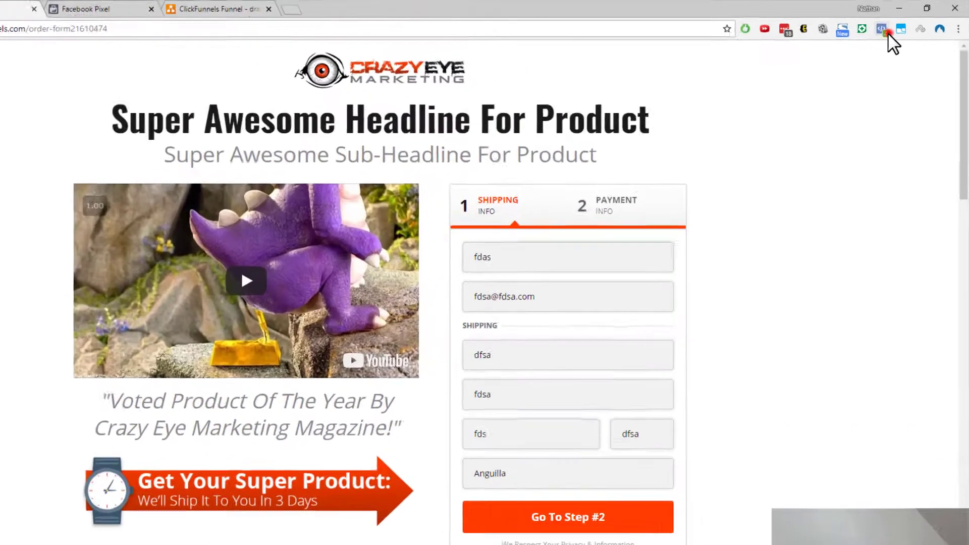
- Inspect the sales page's events in Pixel Helper before and after advancing the order form to the payment step
click(883, 30)
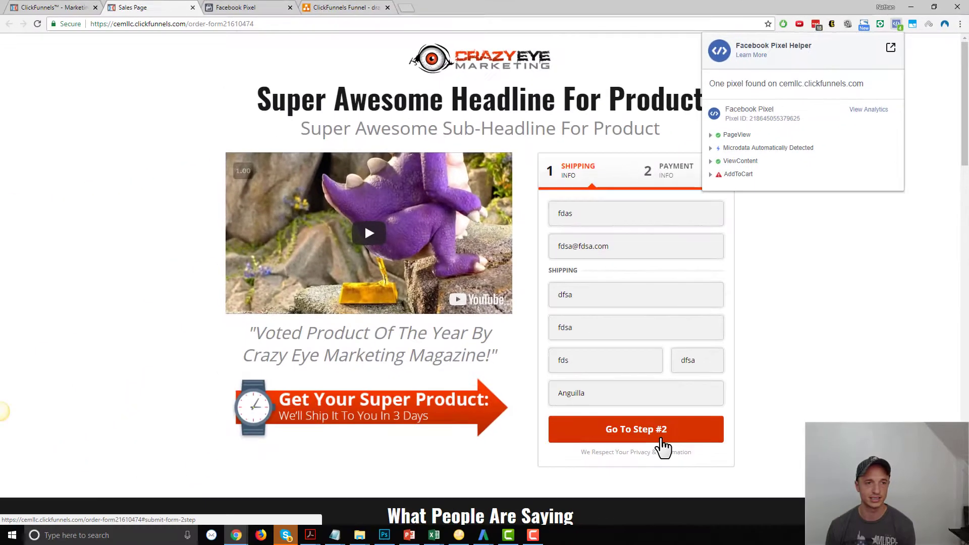
click(662, 440)
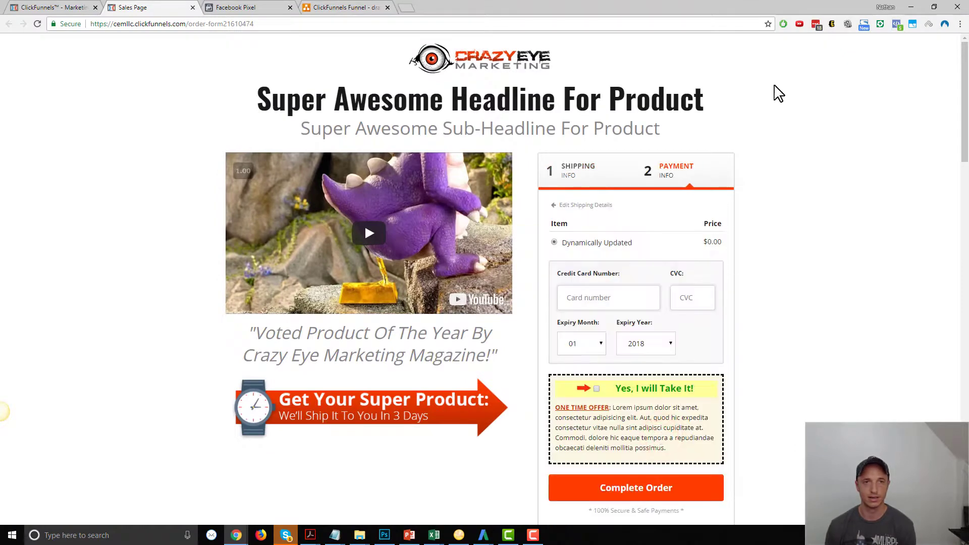
click(898, 26)
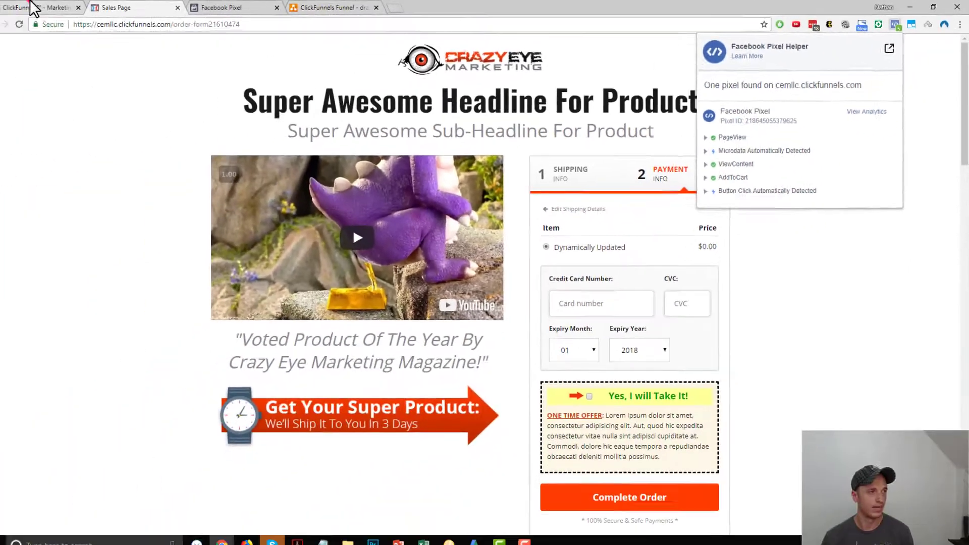
- Open the live OTO #1 page from the ClickFunnels funnel steps and bring up Facebook Pixel Helper on it
click(30, 7)
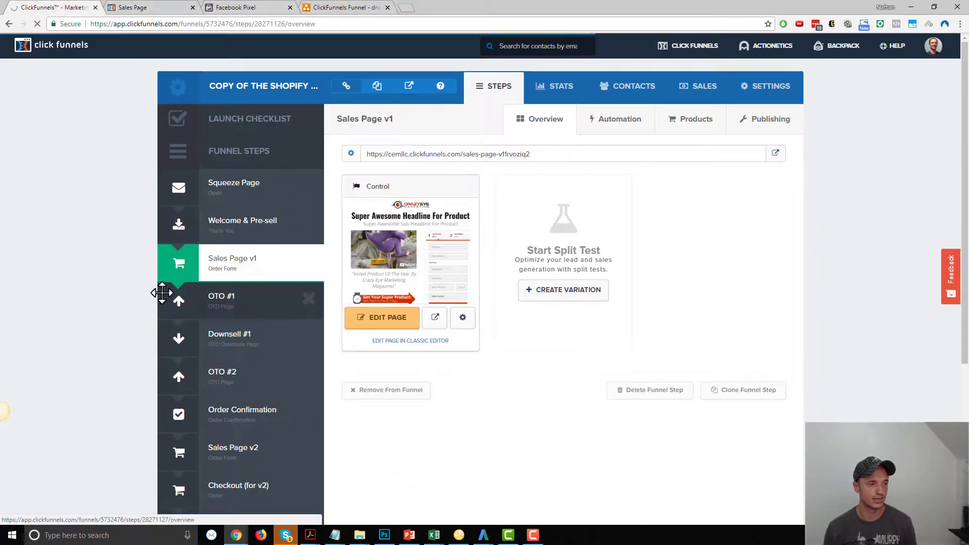
click(194, 303)
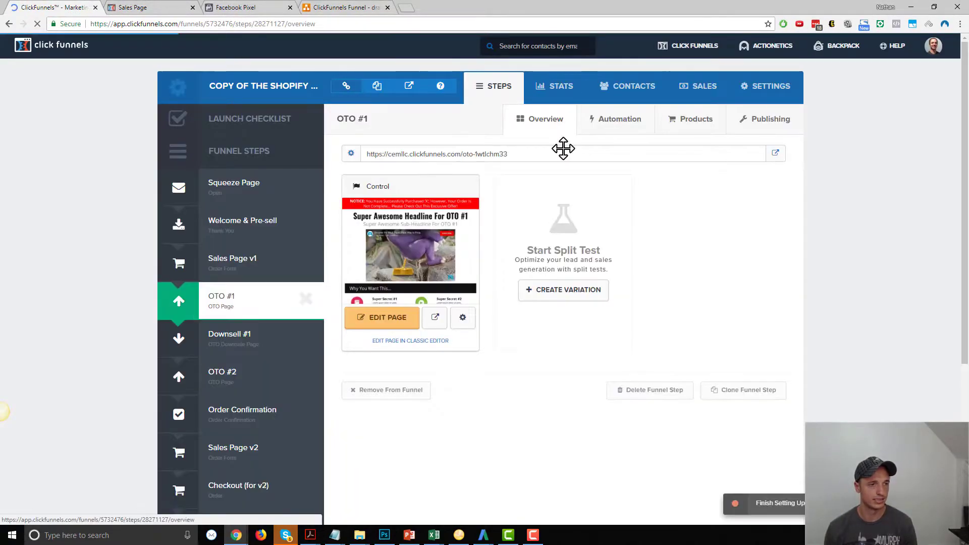
click(775, 154)
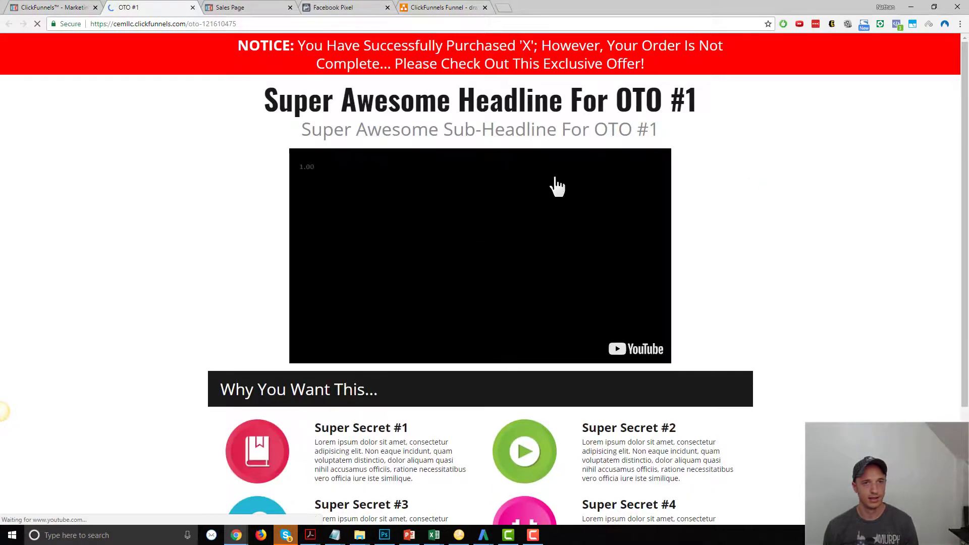
click(896, 23)
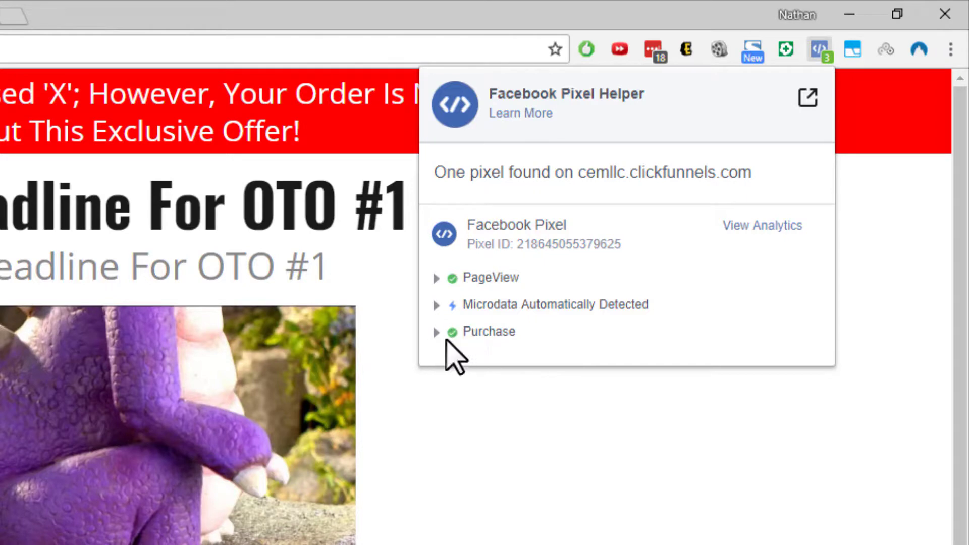
- Expand the Purchase event in Pixel Helper and examine its value and currency parameters
click(434, 332)
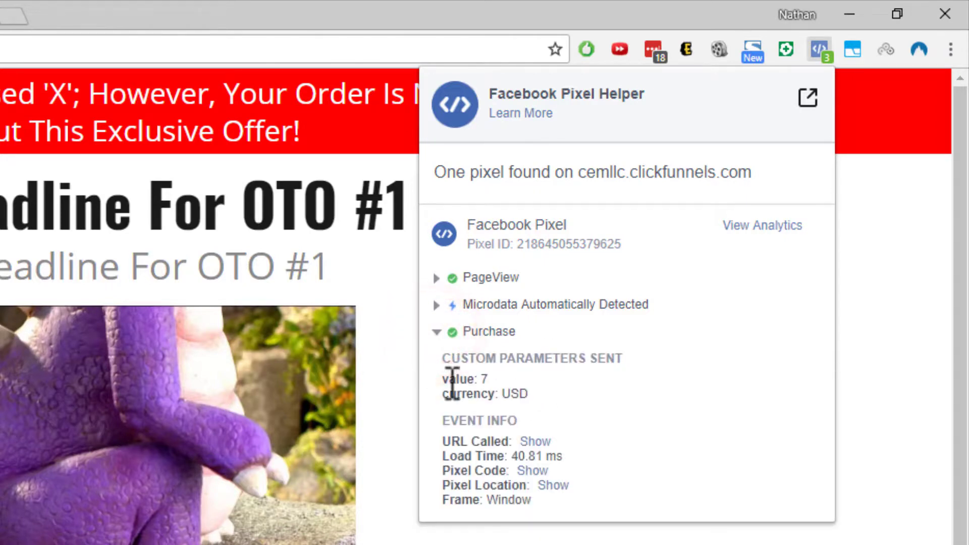
double_click(482, 379)
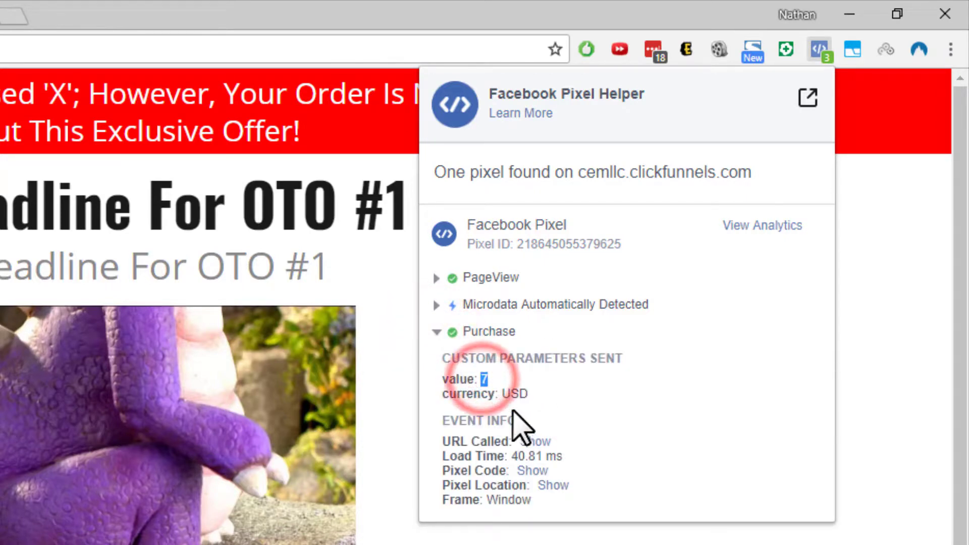
double_click(506, 394)
click(567, 395)
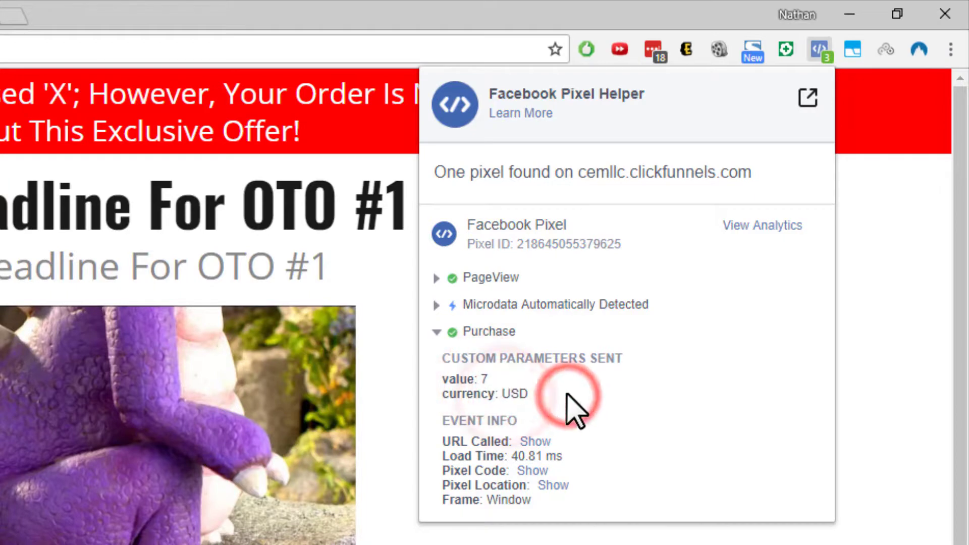